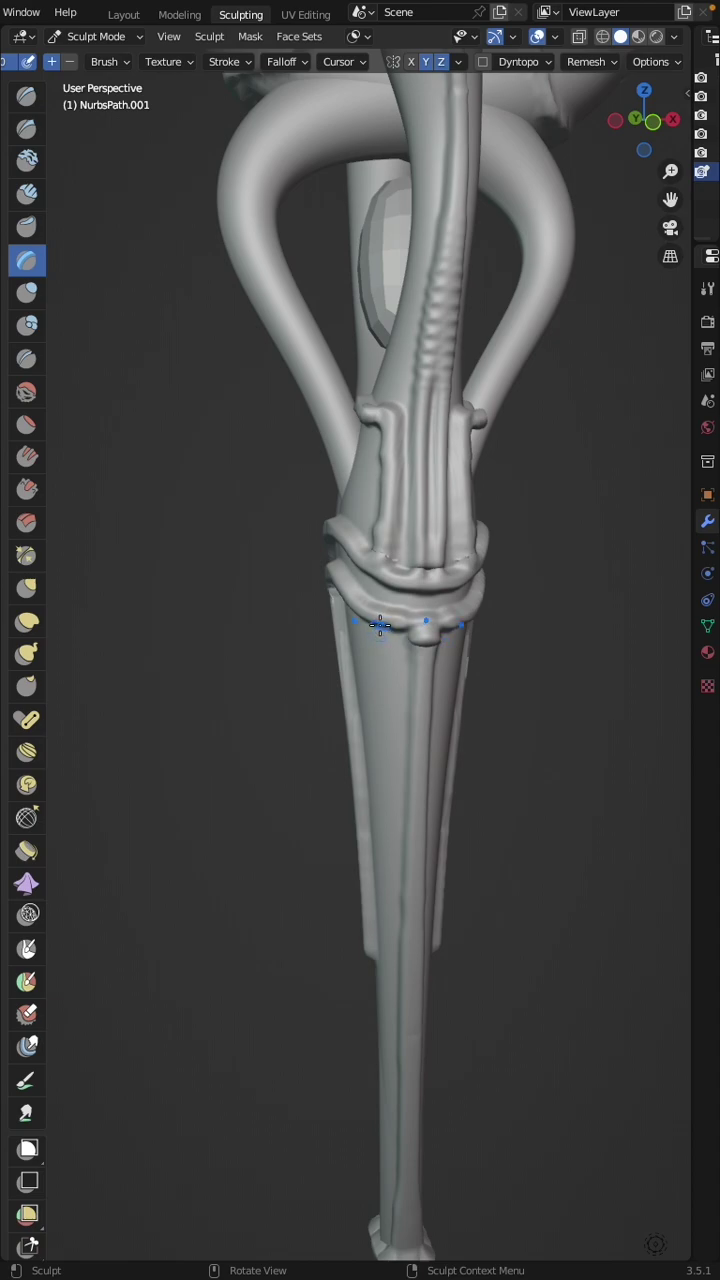
Leave sculpting on the central shaft, select the horned side piece in front view and switch it to Sculpt Mode.
{"action": "left_click_drag", "start_coordinate": [382, 780], "coordinate": [383, 784]}
{"action": "middle_click_drag", "start_coordinate": [383, 784], "coordinate": [390, 779]}
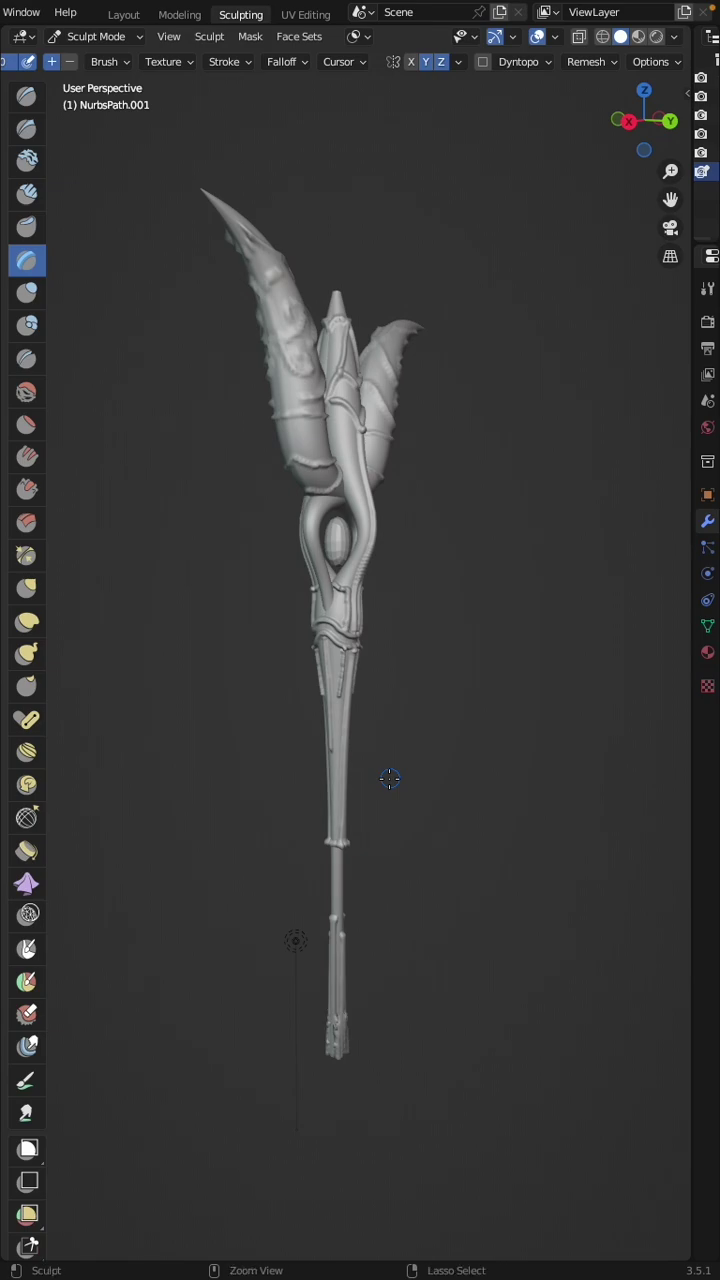
{"action": "middle_click_drag", "start_coordinate": [328, 726], "coordinate": [357, 716]}
{"action": "key", "text": "grave"}
{"action": "key", "text": "f"}
{"action": "key", "text": "ctrl+Tab"}
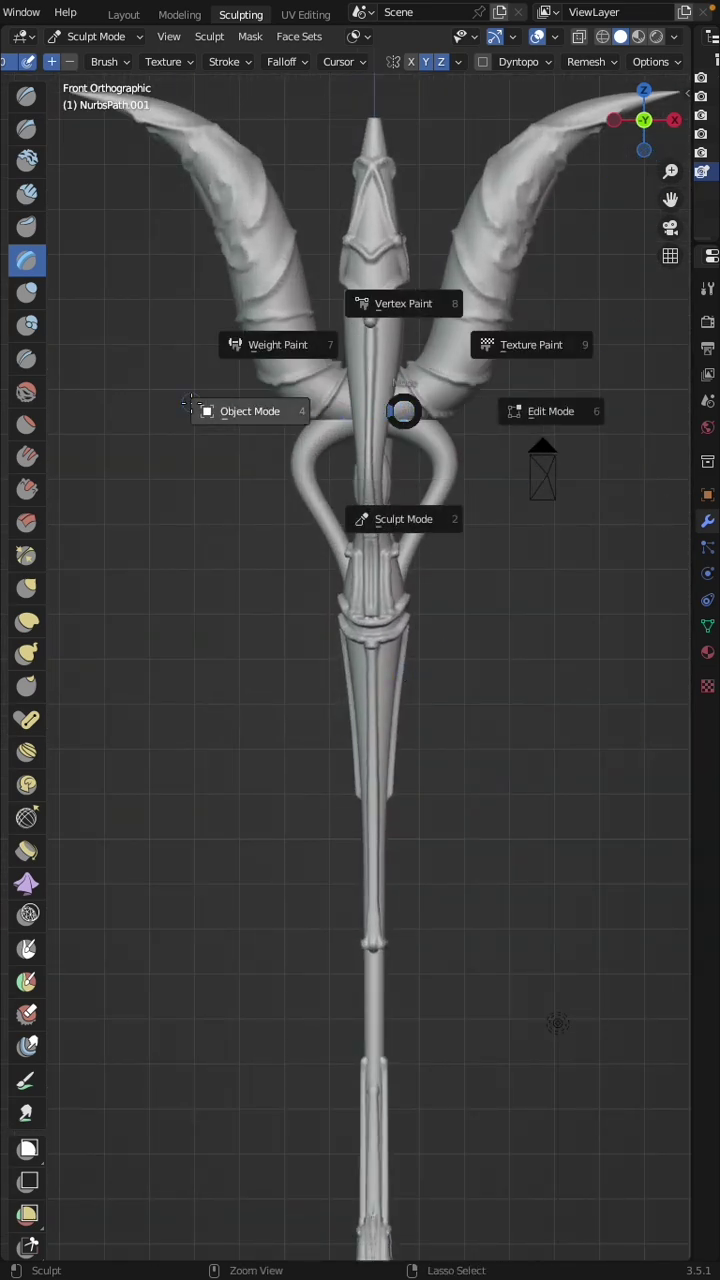
{"action": "left_click", "coordinate": [237, 416]}
{"action": "left_click", "coordinate": [321, 492]}
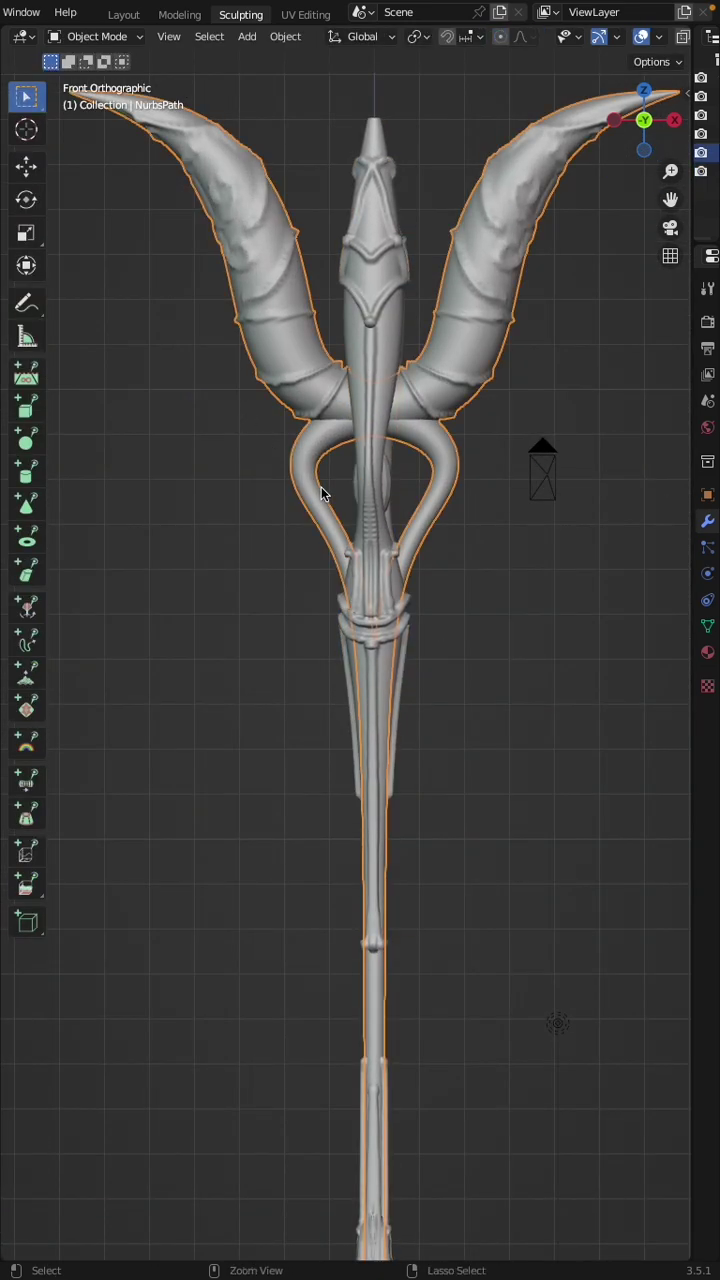
{"action": "key", "text": "ctrl+Tab"}
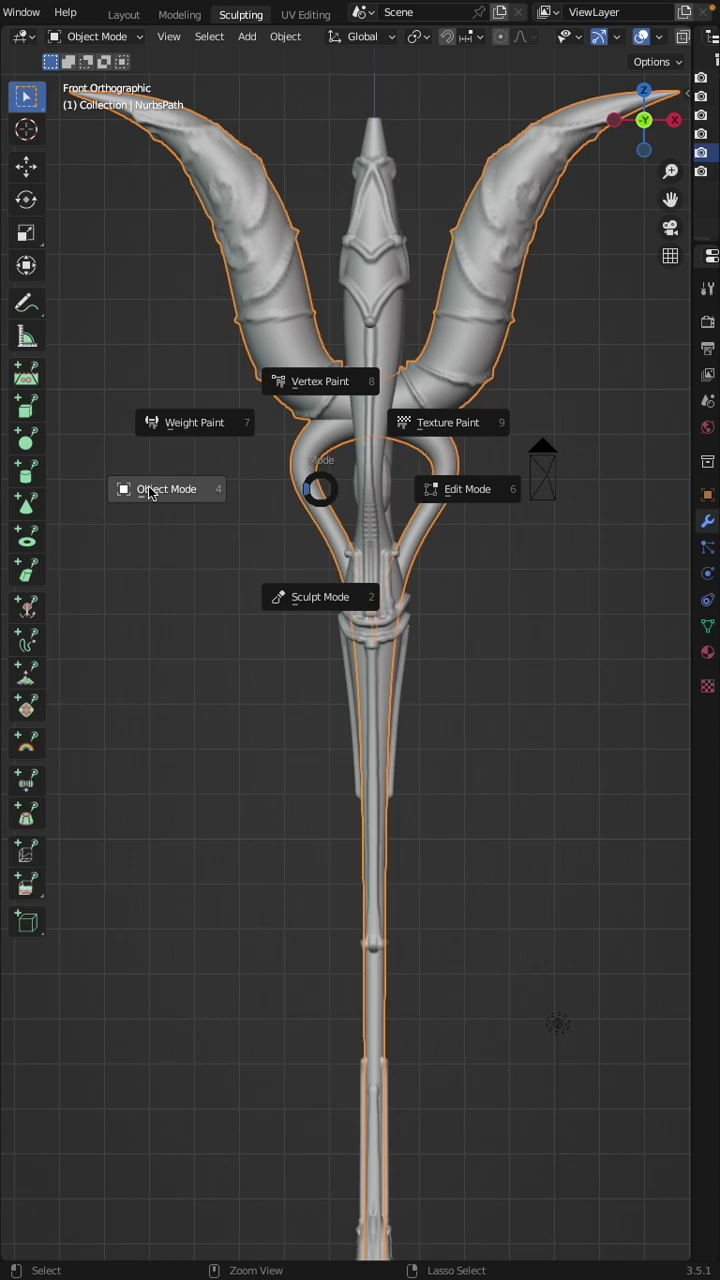
{"action": "left_click", "coordinate": [318, 600]}
Sculpt raised ridges and beaded trim down the looping arms around the gem with the Layer brush.
{"action": "scroll", "coordinate": [323, 458], "scroll_direction": "up", "scroll_amount": 4, "text": "ctrl"}
{"action": "scroll", "coordinate": [322, 458], "scroll_direction": "left", "scroll_amount": 10}
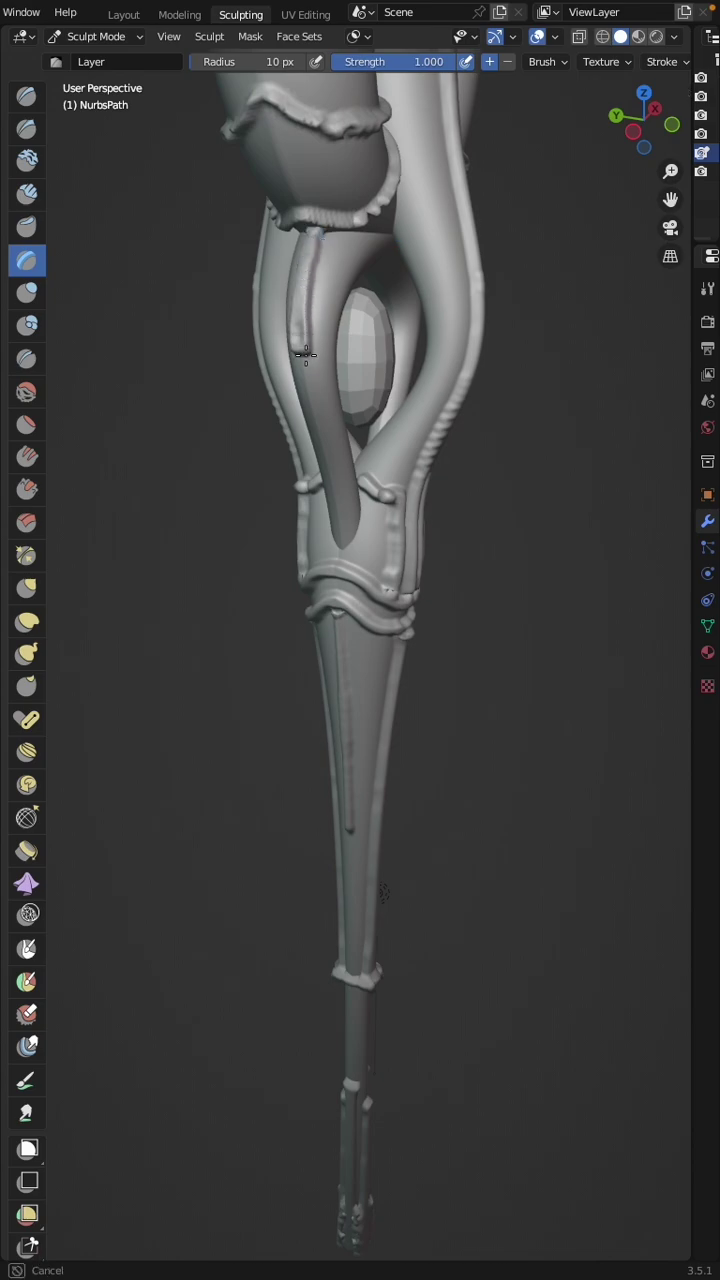
{"action": "middle_click_drag", "start_coordinate": [322, 462], "coordinate": [434, 400]}
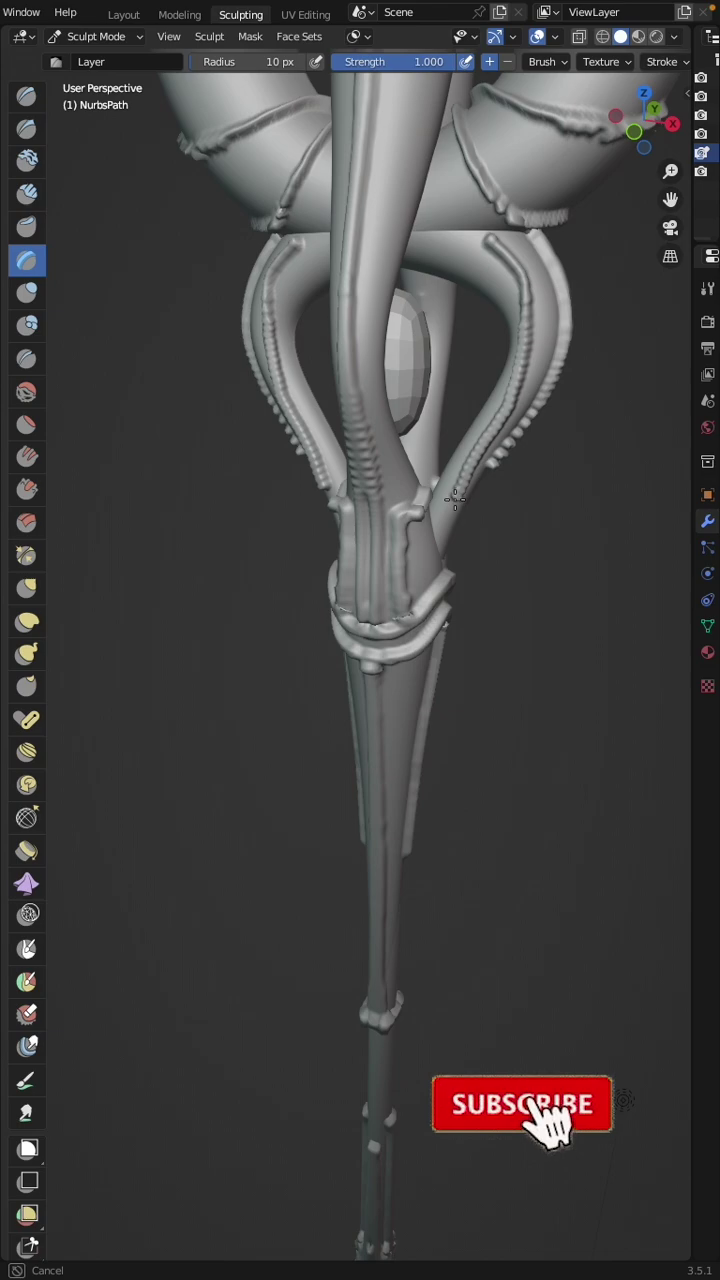
{"action": "middle_click_drag", "start_coordinate": [434, 528], "coordinate": [393, 510]}
Switch to the Multi-plane Scrape brush and set its radius to 56 px.
{"action": "scroll", "coordinate": [422, 540], "scroll_direction": "up", "scroll_amount": 6, "text": "ctrl"}
{"action": "scroll", "coordinate": [422, 540], "scroll_direction": "down", "scroll_amount": 3, "text": "ctrl"}
{"action": "scroll", "coordinate": [393, 510], "scroll_direction": "up", "scroll_amount": 5, "text": "ctrl"}
{"action": "scroll", "coordinate": [390, 505], "scroll_direction": "up", "scroll_amount": 5, "text": "shift"}
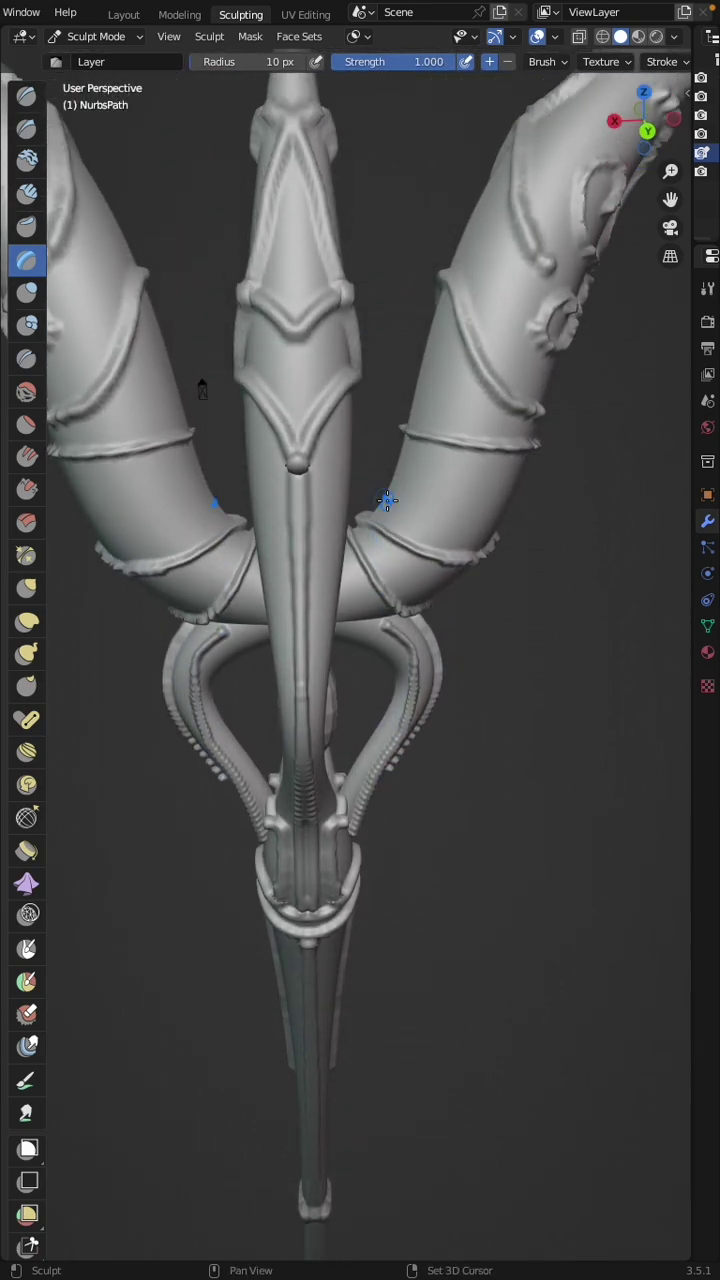
{"action": "left_click", "coordinate": [26, 522]}
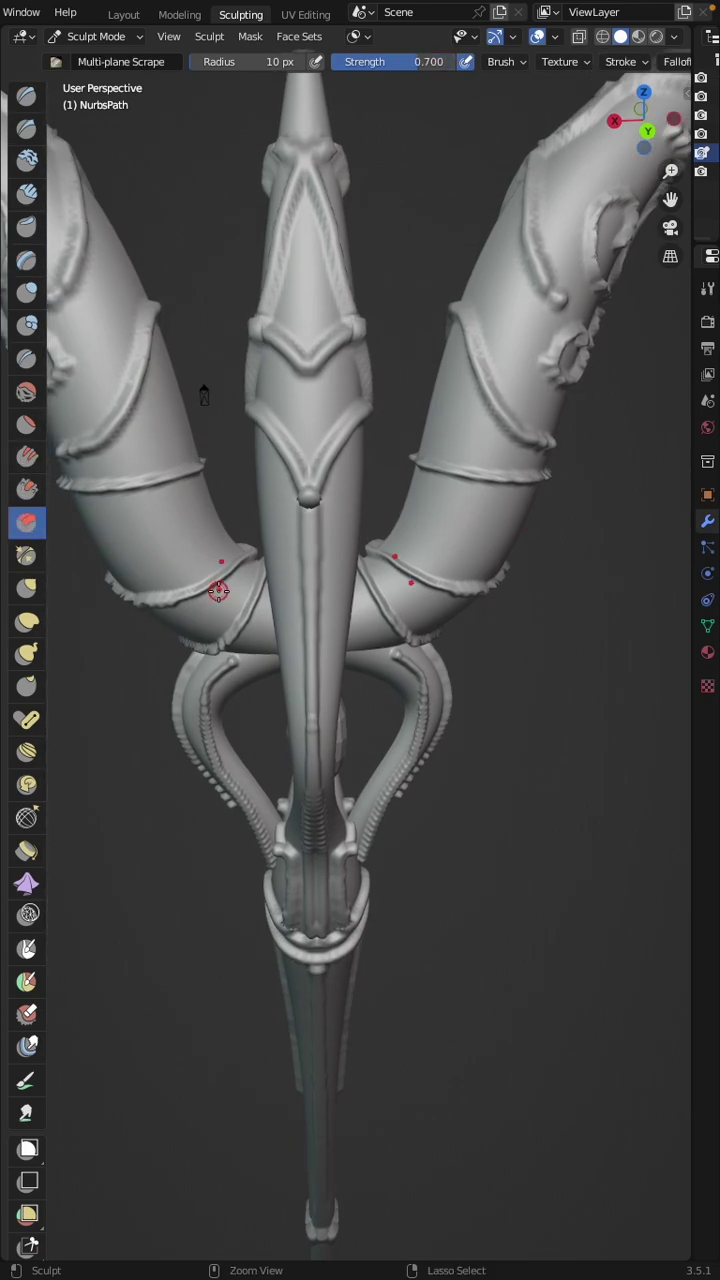
{"action": "middle_click_drag", "start_coordinate": [209, 591], "coordinate": [218, 591], "text": "ctrl"}
{"action": "key", "text": "f"}
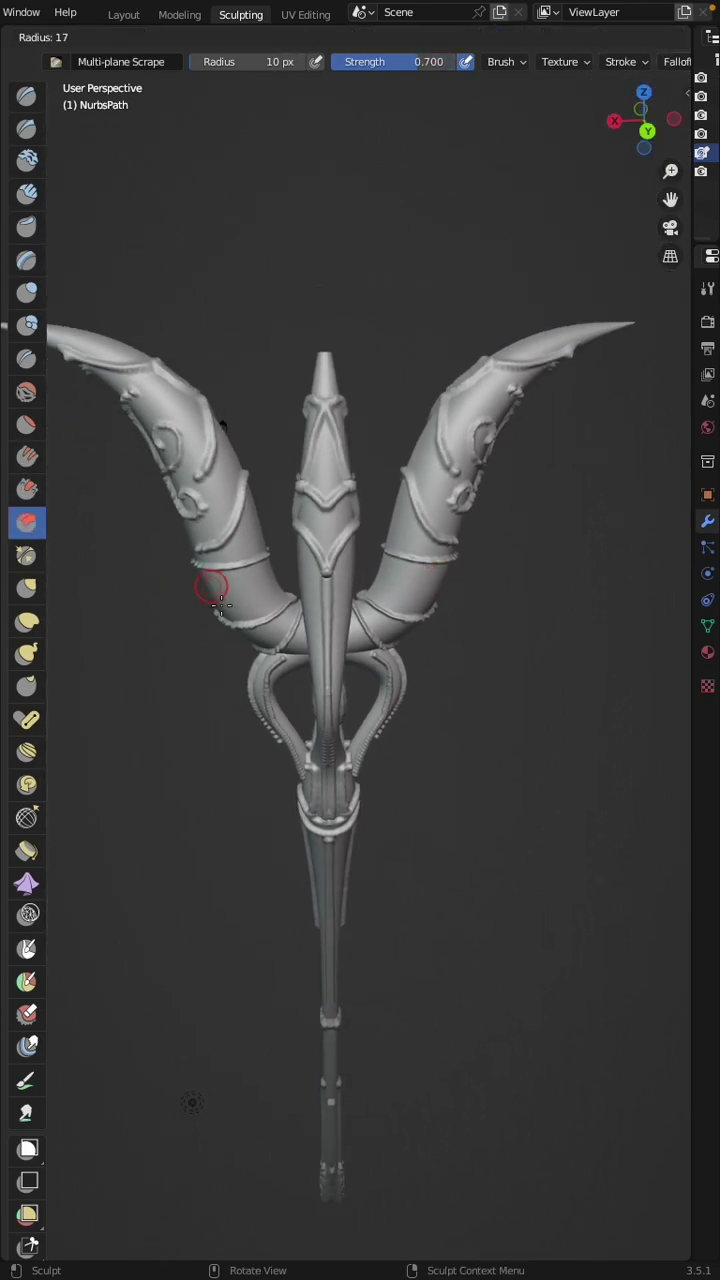
{"action": "left_click", "coordinate": [238, 636]}
Try scraping the horn toward its tip with the Multi-plane Scrape brush, and undo the strokes.
{"action": "middle_click_drag", "start_coordinate": [249, 646], "coordinate": [521, 300]}
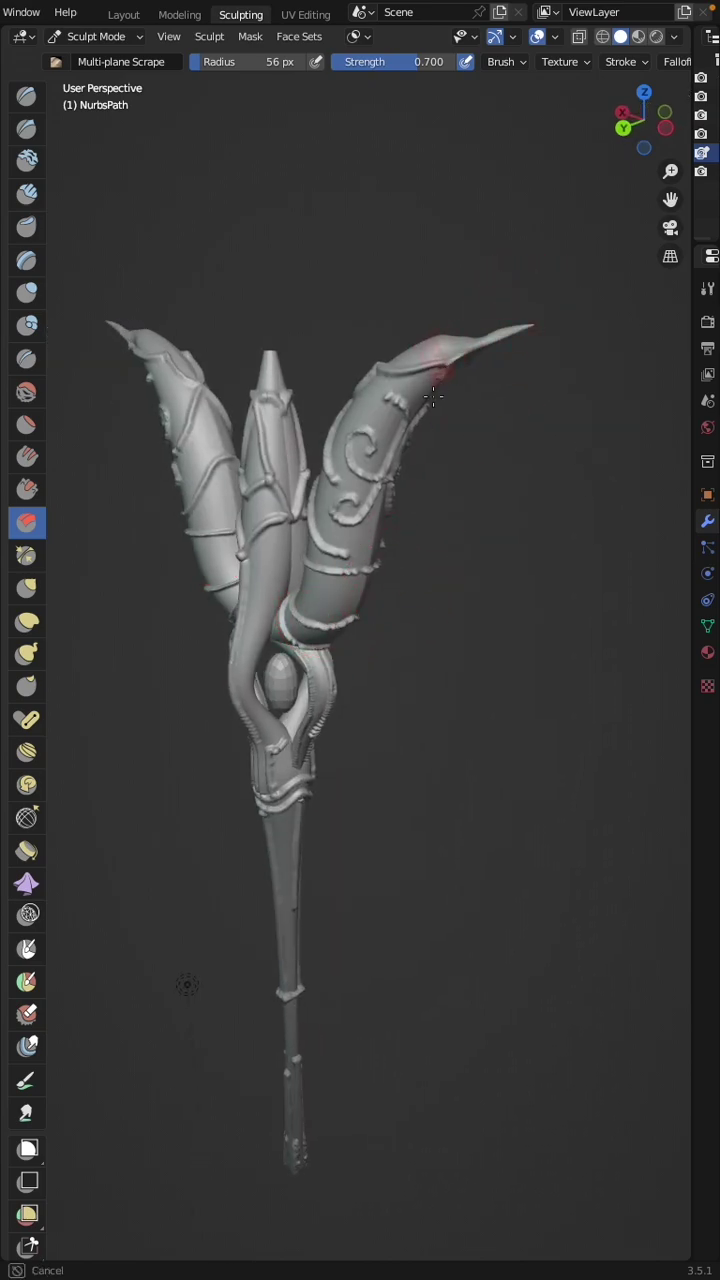
{"action": "left_click_drag", "start_coordinate": [396, 474], "coordinate": [404, 475]}
{"action": "middle_click_drag", "start_coordinate": [523, 409], "coordinate": [550, 409]}
{"action": "key", "text": "ctrl+z"}
{"action": "key", "text": "ctrl+z"}
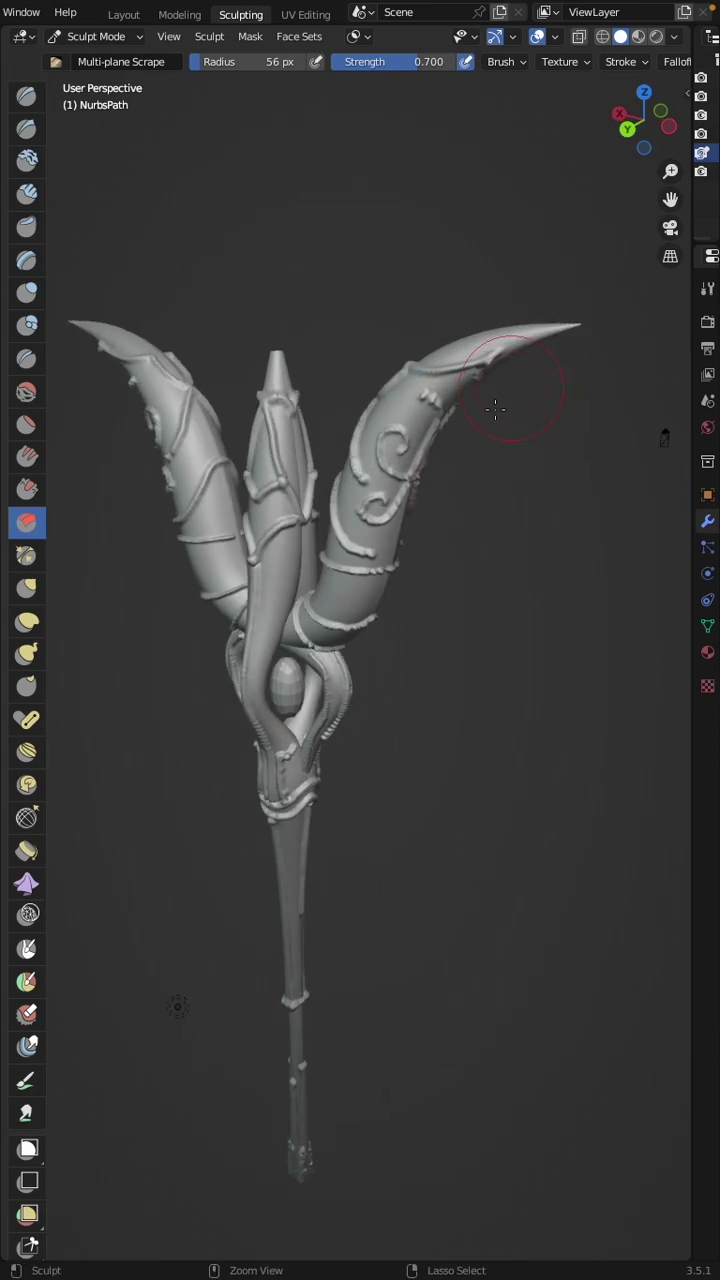
Scrape a crisp edge along the outer face of the horn, from its base up toward the tip.
{"action": "middle_click_drag", "start_coordinate": [360, 690], "coordinate": [286, 682]}
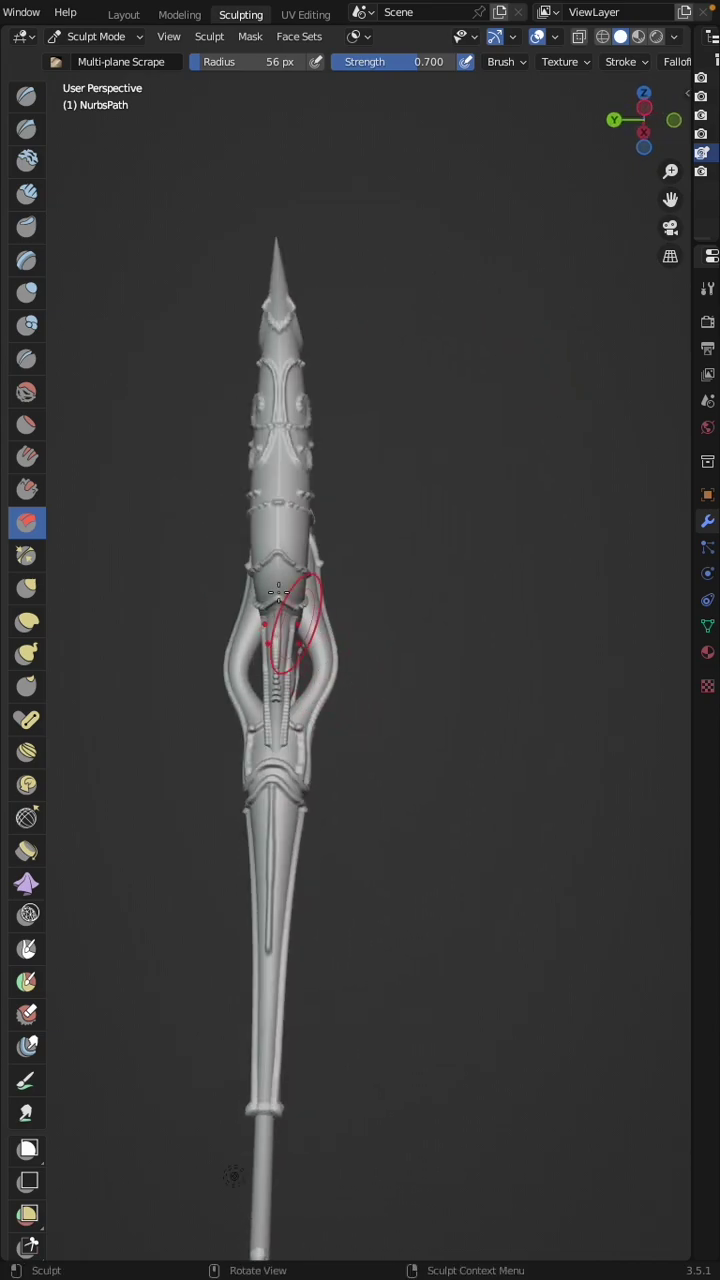
{"action": "mouse_move", "coordinate": [274, 567]}
{"action": "left_mouse_down"}
{"action": "mouse_move", "coordinate": [271, 509]}
{"action": "mouse_move", "coordinate": [280, 468]}
{"action": "mouse_move", "coordinate": [274, 395]}
{"action": "left_mouse_up"}
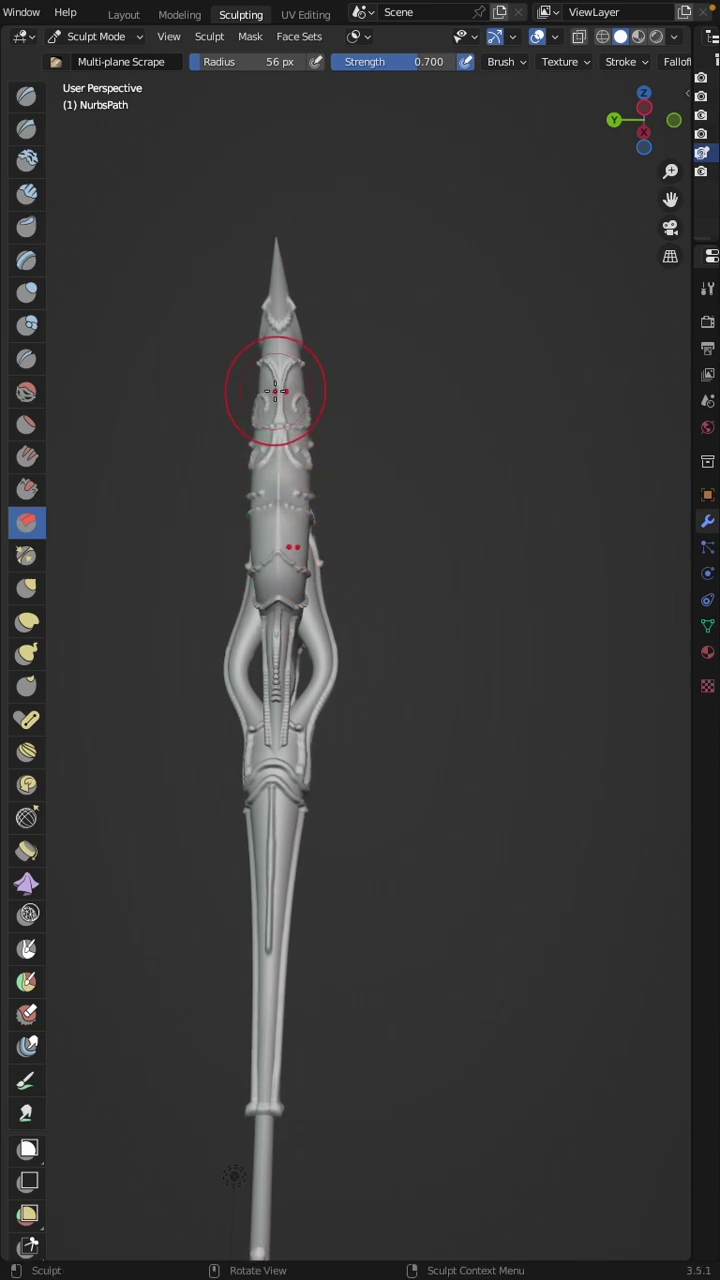
{"action": "middle_click_drag", "start_coordinate": [284, 360], "coordinate": [340, 440]}
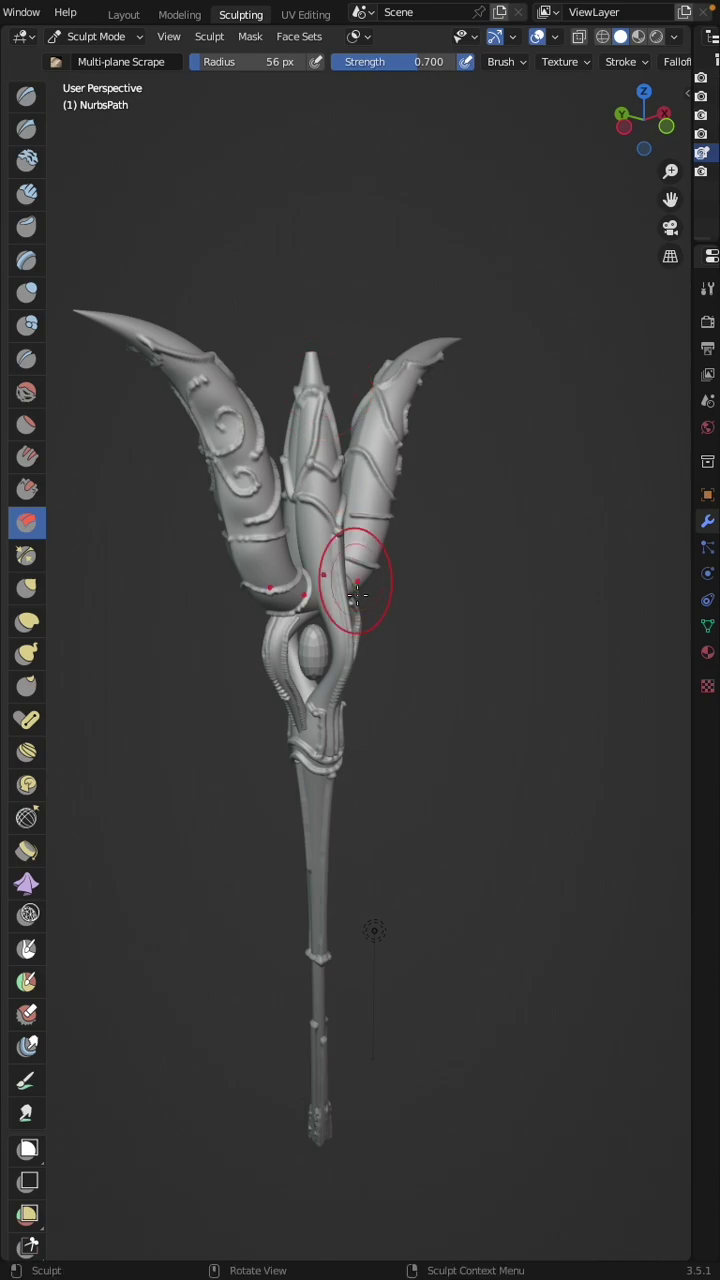
Exit sculpting on the horned piece, select the central shaft and switch it to Sculpt Mode.
{"action": "key", "text": "ctrl+Tab"}
{"action": "left_click", "coordinate": [206, 614]}
{"action": "middle_click_drag", "start_coordinate": [206, 614], "coordinate": [367, 632]}
{"action": "key", "text": "ctrl+Tab"}
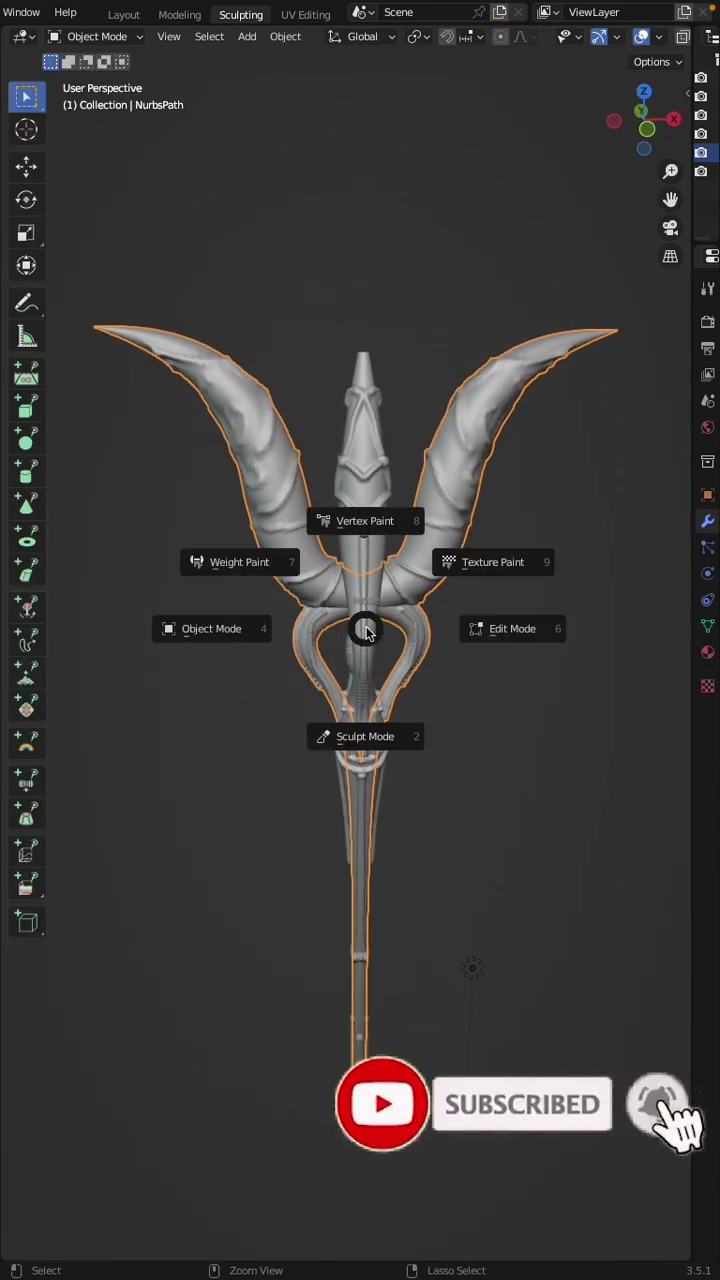
{"action": "left_click", "coordinate": [60, 955]}
{"action": "left_click", "coordinate": [357, 518]}
{"action": "key", "text": "ctrl+Tab"}
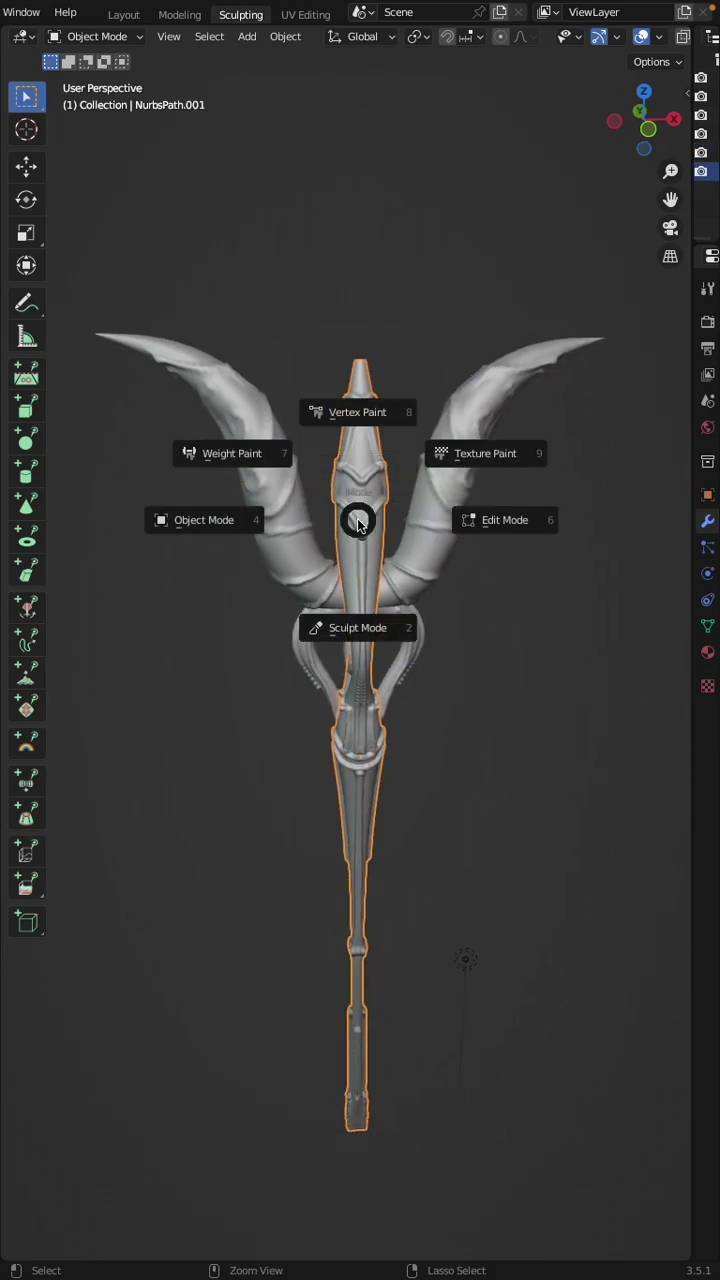
{"action": "left_click", "coordinate": [205, 520]}
{"action": "middle_click_drag", "start_coordinate": [424, 478], "coordinate": [505, 589]}
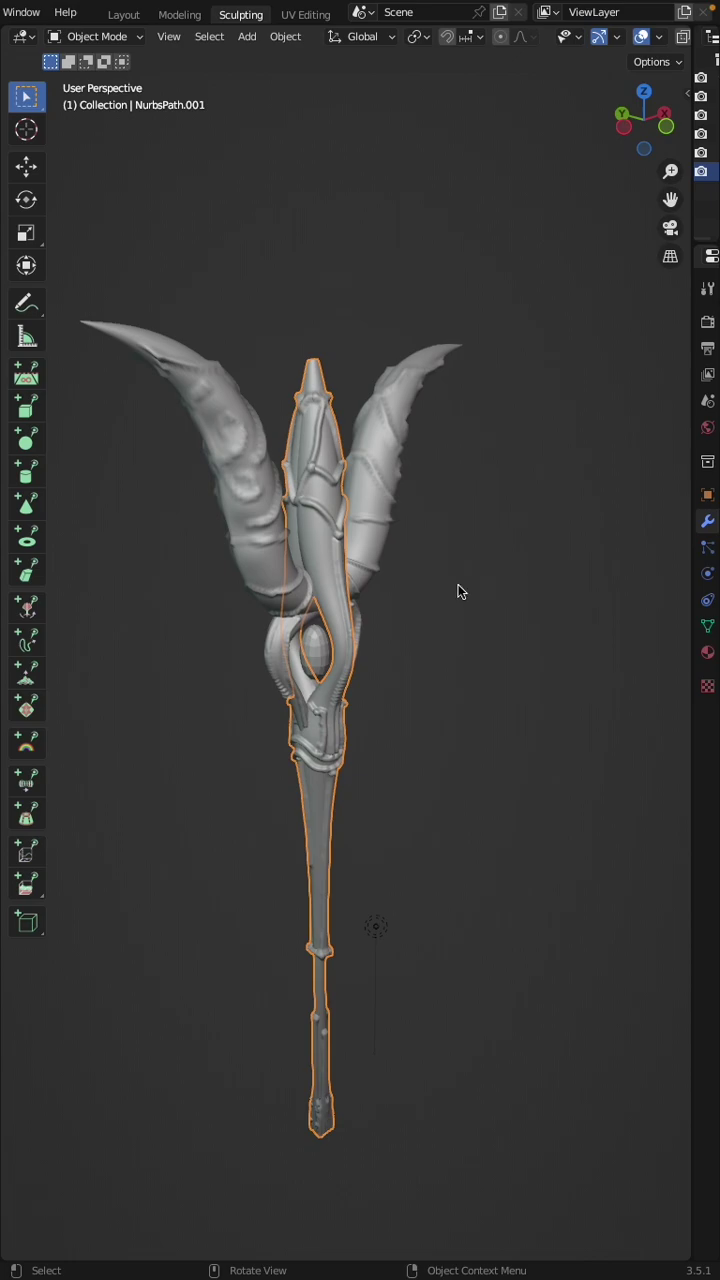
{"action": "key", "text": "ctrl+Tab"}
{"action": "left_click", "coordinate": [240, 625]}
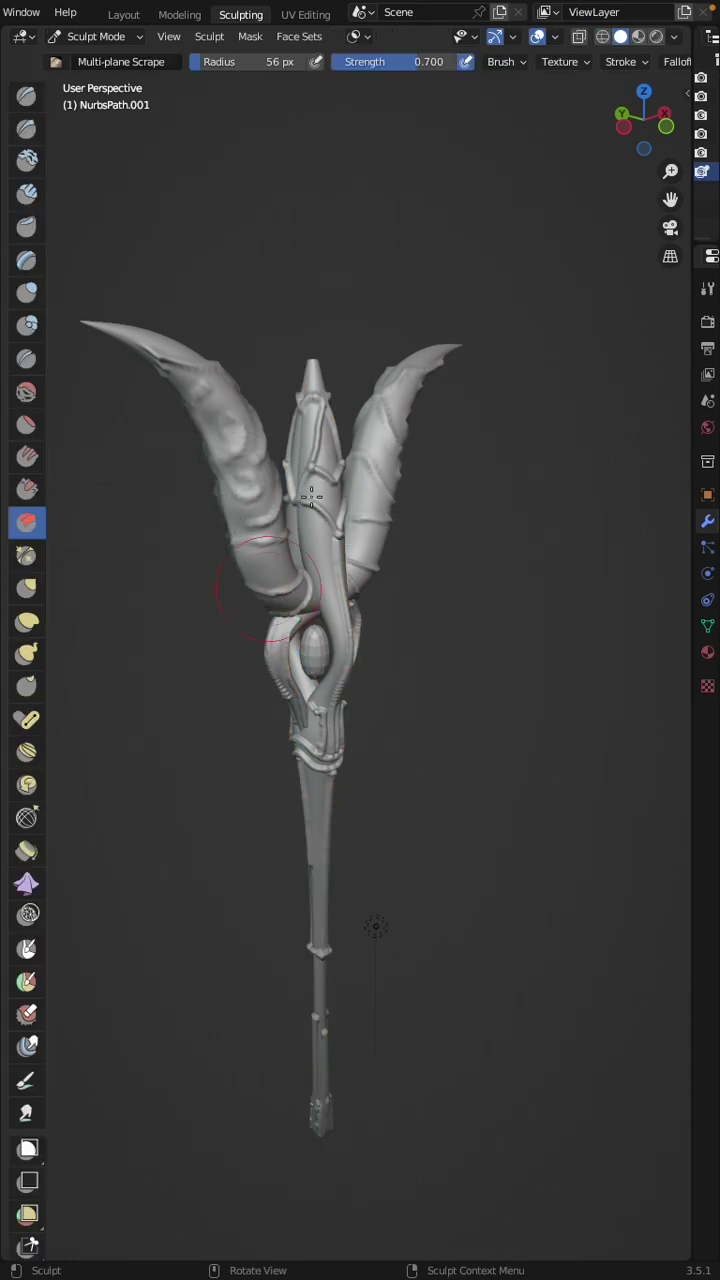
Scrape the planes of the central spearhead with the Multi-plane Scrape brush.
{"action": "left_click_drag", "start_coordinate": [315, 370], "coordinate": [320, 389]}
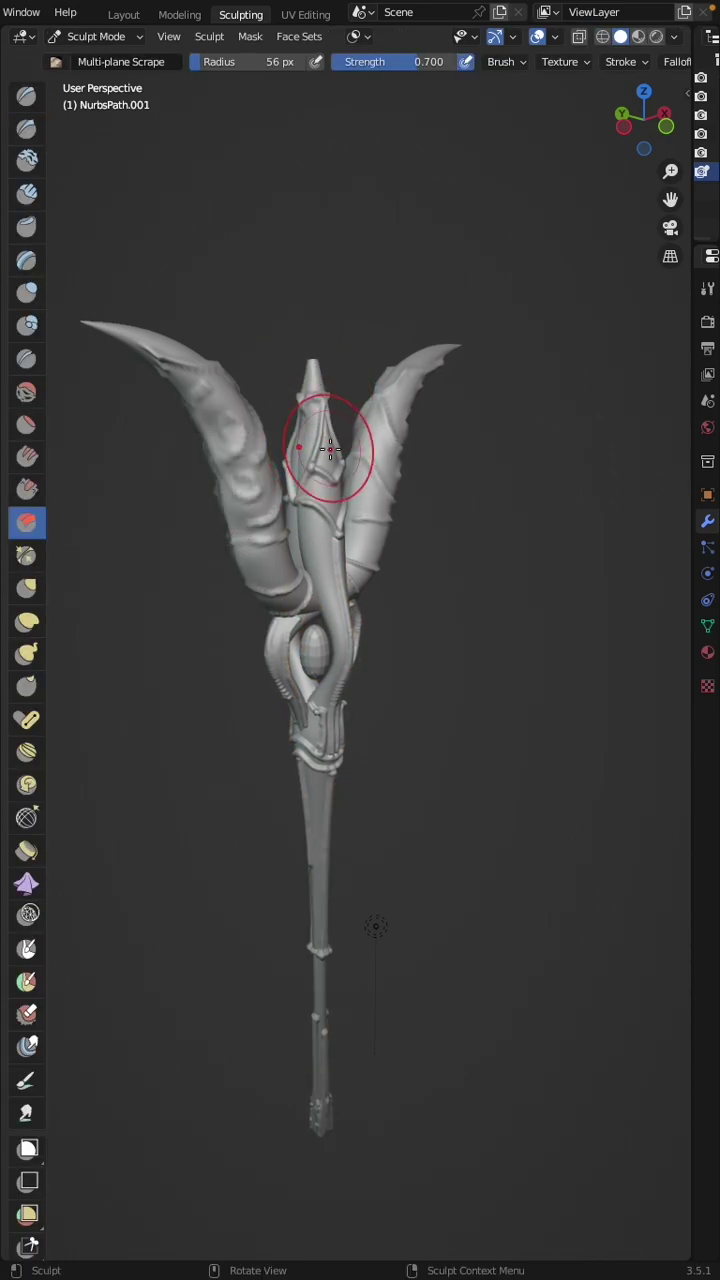
{"action": "middle_click_drag", "start_coordinate": [325, 515], "coordinate": [461, 432]}
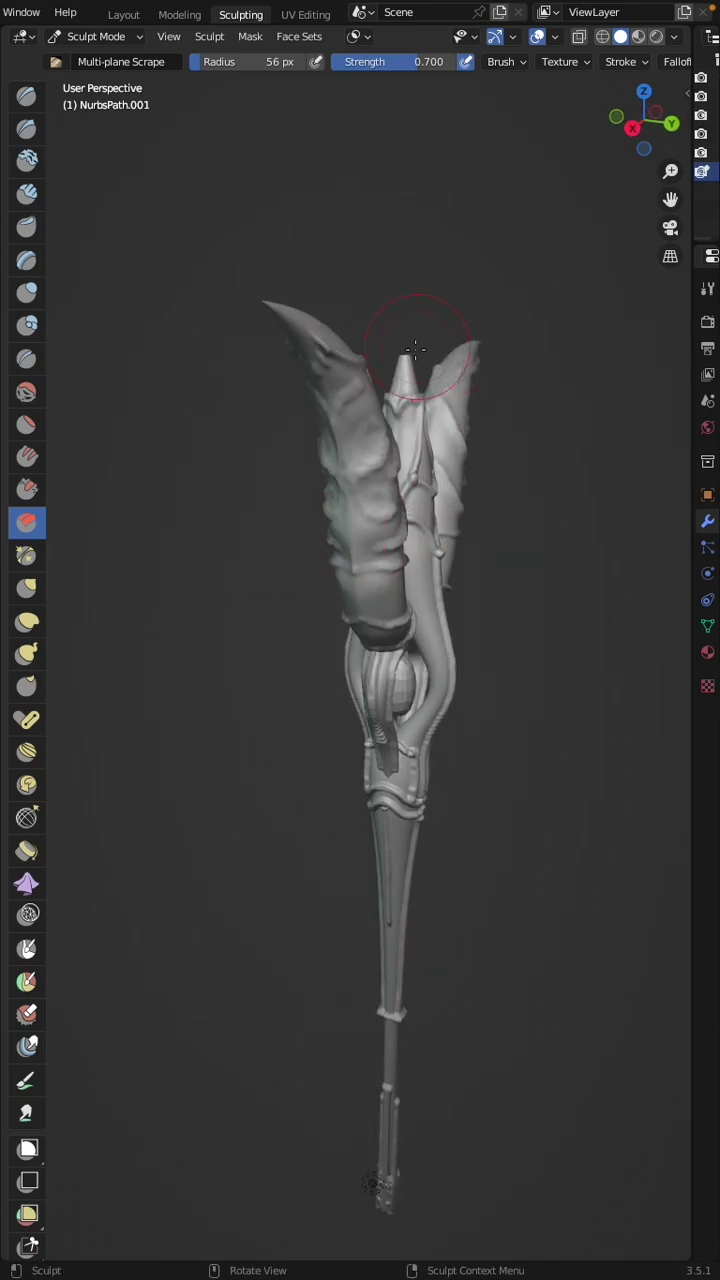
{"action": "mouse_move", "coordinate": [406, 365]}
{"action": "middle_mouse_down"}
{"action": "mouse_move", "coordinate": [400, 398]}
{"action": "mouse_move", "coordinate": [427, 426]}
{"action": "middle_mouse_up"}
Set the front orthographic view, switch to the Layout workspace and deselect all objects.
{"action": "scroll", "coordinate": [427, 426], "scroll_direction": "down", "scroll_amount": 5}
{"action": "key", "text": "grave"}
{"action": "key", "text": "7"}
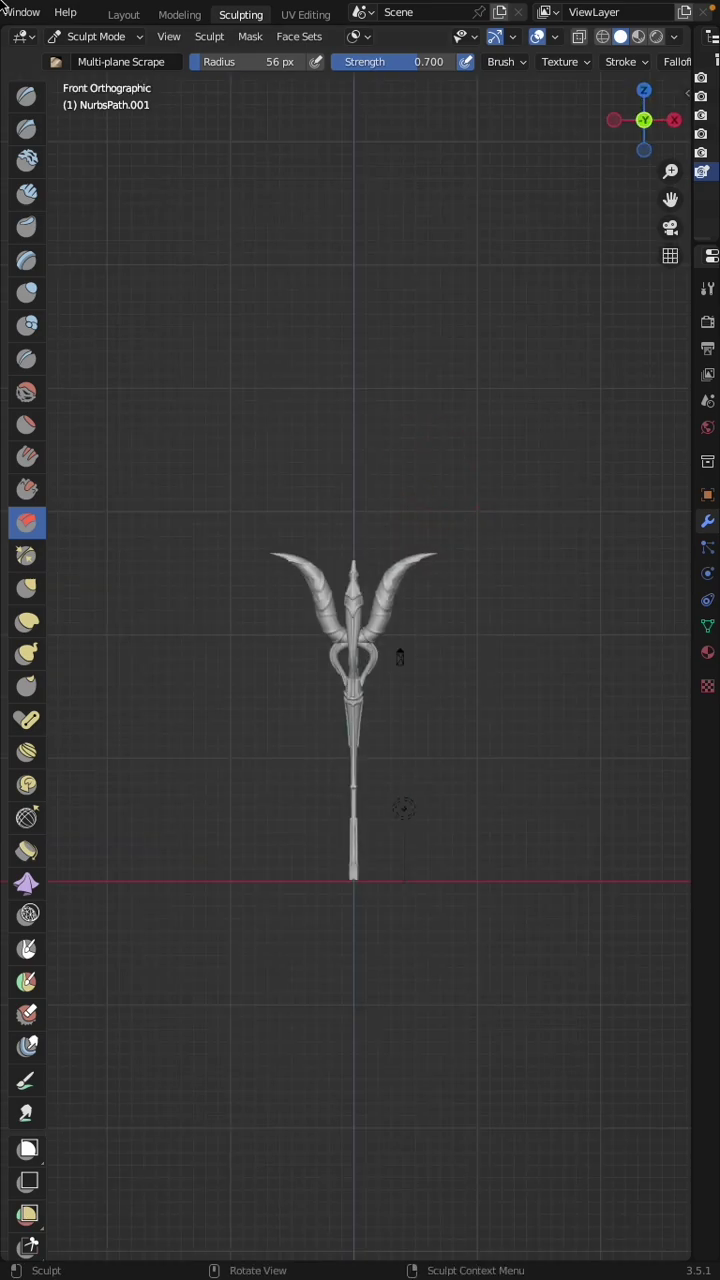
{"action": "left_click", "coordinate": [127, 15]}
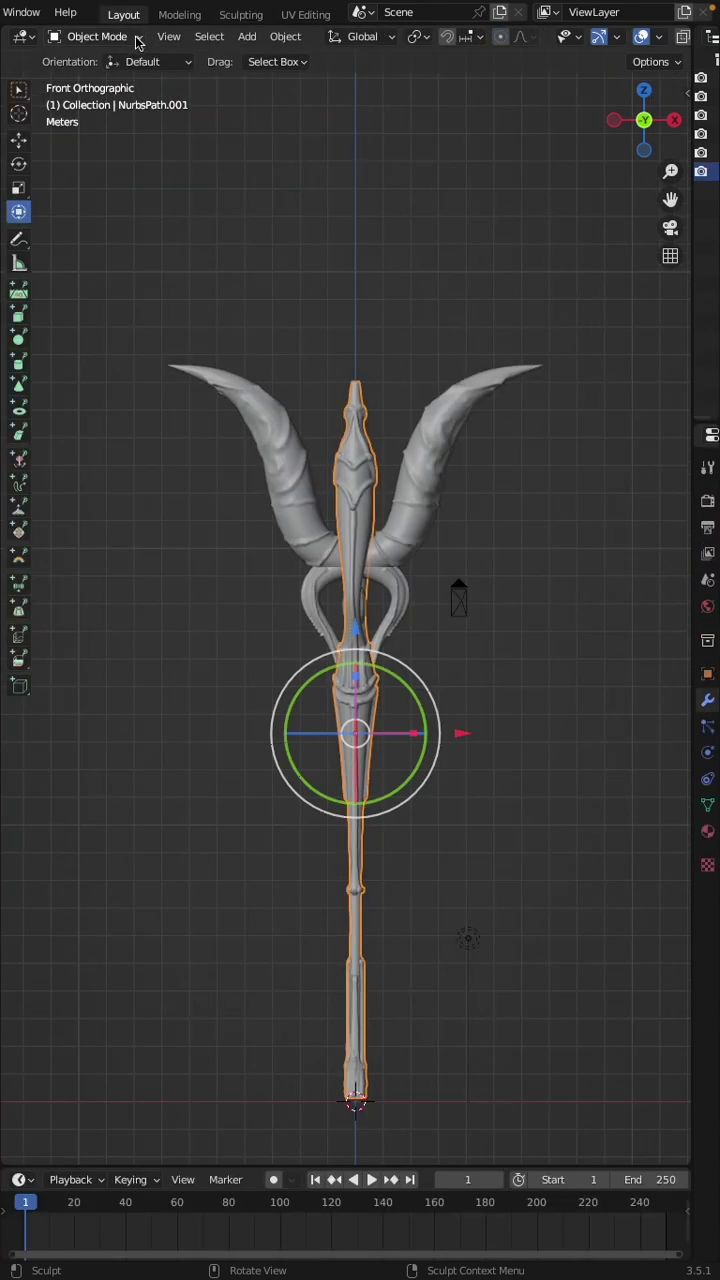
{"action": "left_click", "coordinate": [501, 824]}
Add a UV Sphere at the world origin, at the foot of the staff.
{"action": "scroll", "coordinate": [501, 824], "scroll_direction": "down", "scroll_amount": 1}
{"action": "scroll", "coordinate": [501, 824], "scroll_direction": "up", "scroll_amount": 5, "text": "ctrl"}
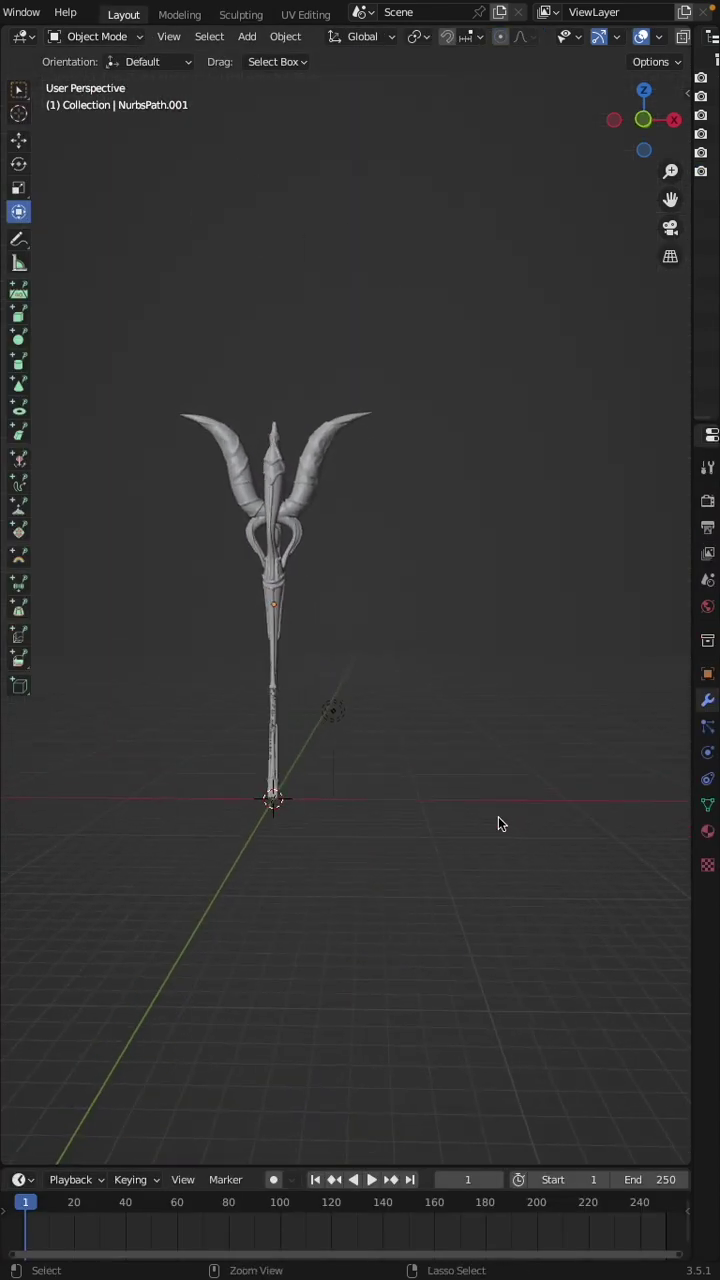
{"action": "key", "text": "grave"}
{"action": "key", "text": "f"}
{"action": "scroll", "coordinate": [501, 824], "scroll_direction": "down", "scroll_amount": 5, "text": "shift"}
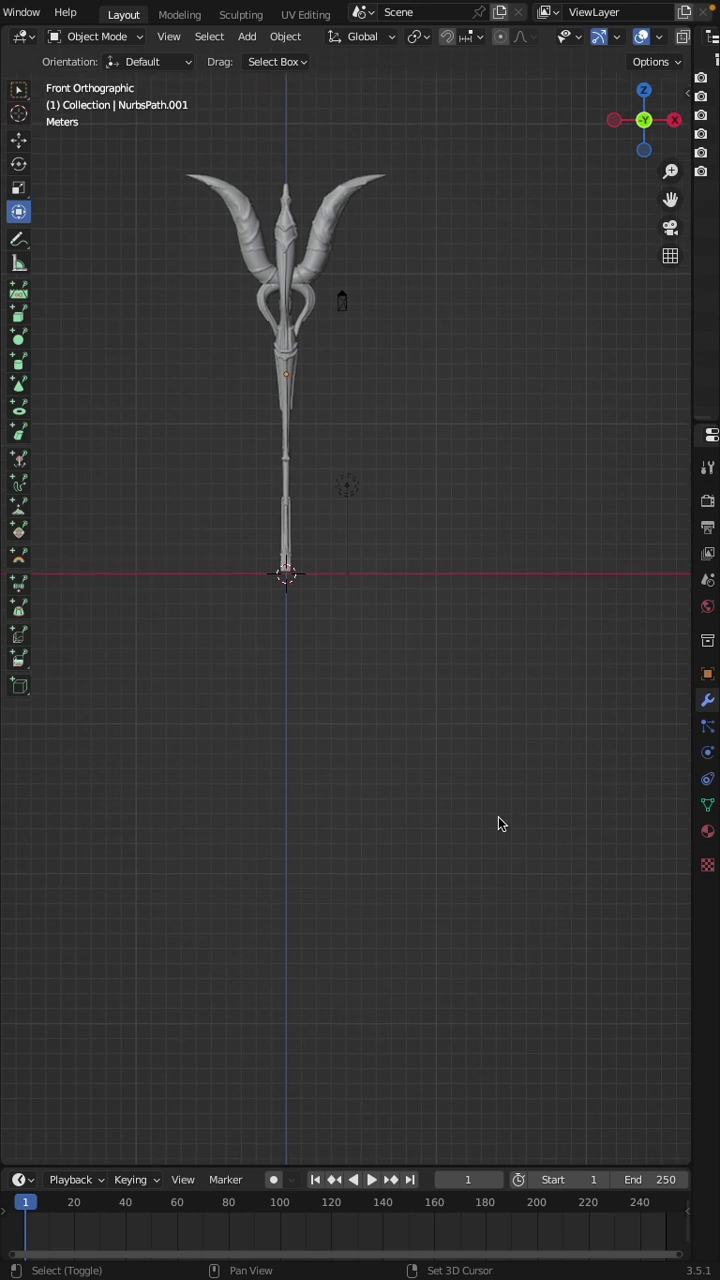
{"action": "scroll", "coordinate": [501, 824], "scroll_direction": "left", "scroll_amount": 2, "text": "shift"}
{"action": "scroll", "coordinate": [501, 824], "scroll_direction": "down", "scroll_amount": 3, "text": "ctrl"}
{"action": "scroll", "coordinate": [500, 823], "scroll_direction": "up", "scroll_amount": 3}
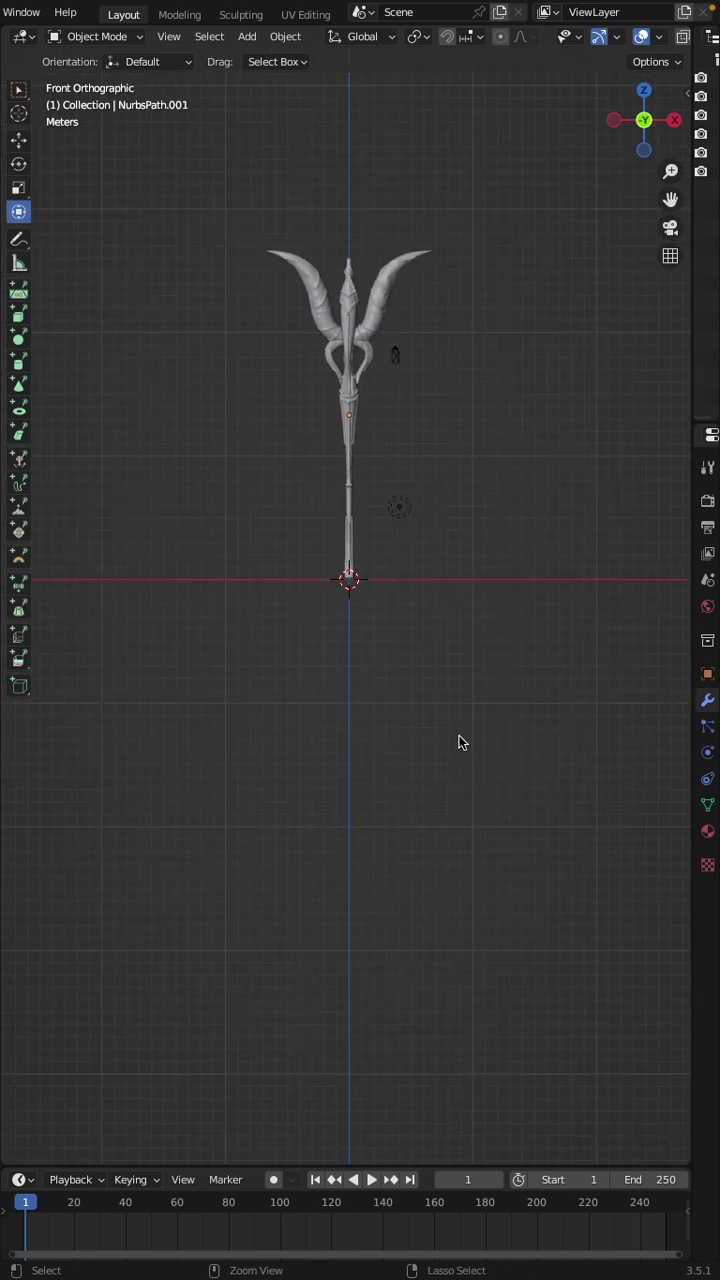
{"action": "scroll", "coordinate": [460, 742], "scroll_direction": "left", "scroll_amount": 2, "text": "ctrl"}
{"action": "scroll", "coordinate": [460, 742], "scroll_direction": "left", "scroll_amount": 1, "text": "ctrl"}
{"action": "key", "text": "shift+a"}
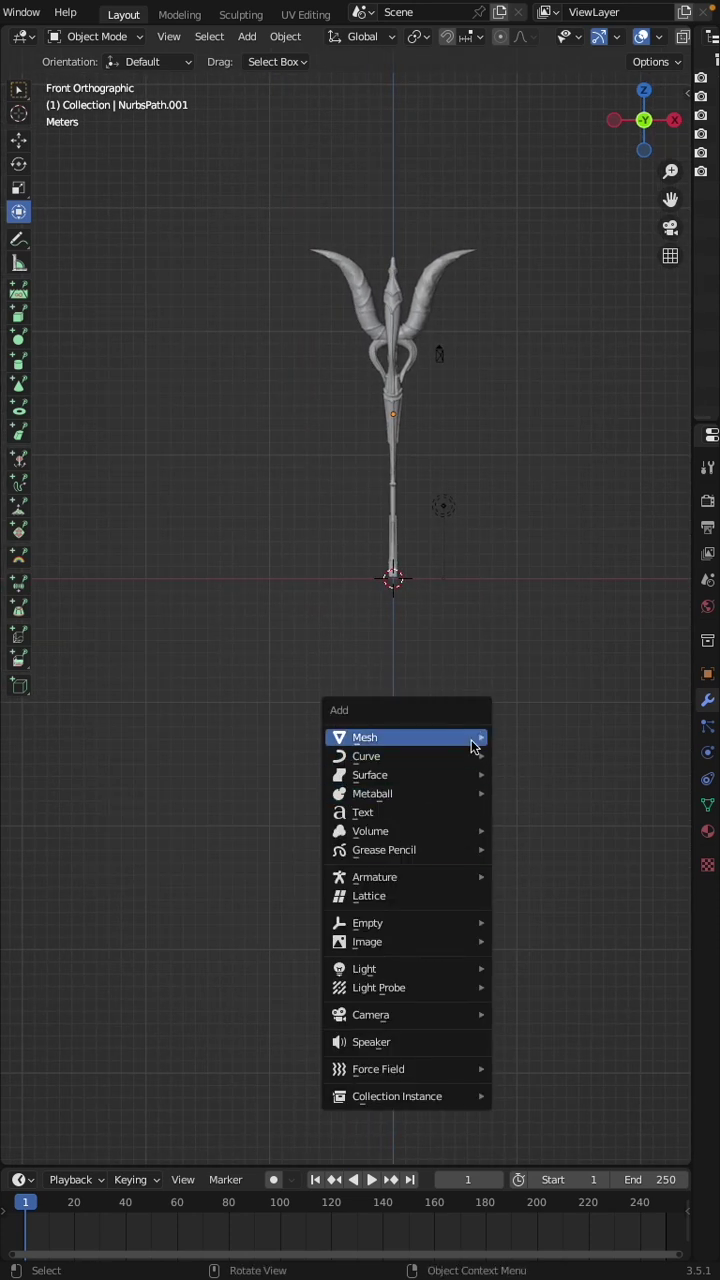
{"action": "mouse_move", "coordinate": [473, 746]}
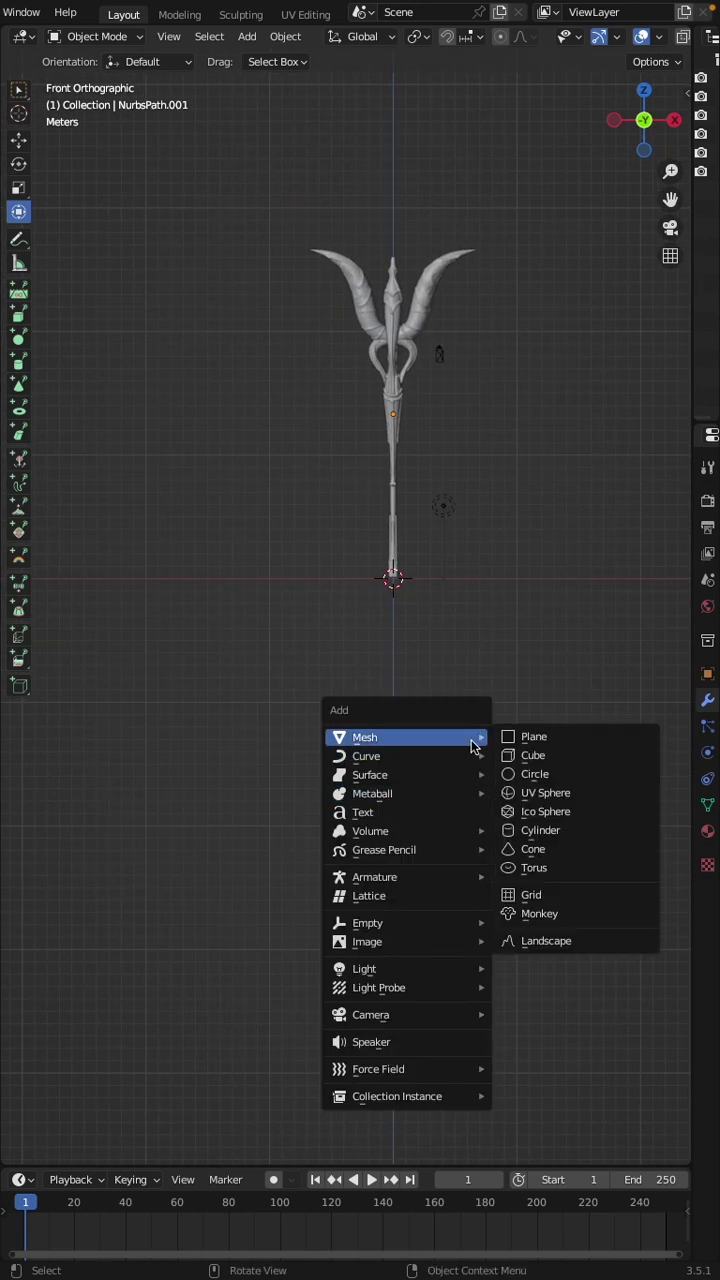
{"action": "left_click", "coordinate": [538, 795]}
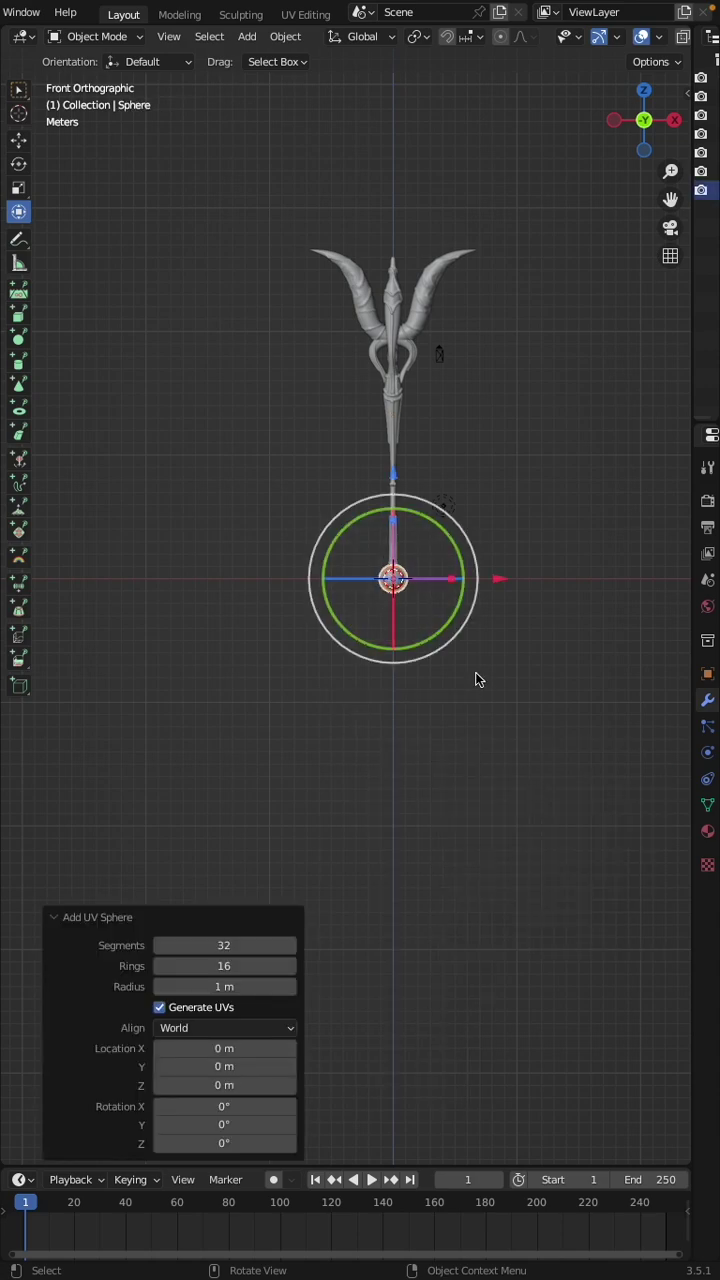
Enlarge the sphere uniformly in two passes, the second by a factor of about 2.115.
{"action": "key", "text": "s"}
{"action": "left_click", "coordinate": [297, 586]}
{"action": "key", "text": "s"}
{"action": "left_click", "coordinate": [8, 795]}
Flatten the sphere along Z into a wide ellipsoid and raise it about 0.76 m.
{"action": "key", "text": "s"}
{"action": "key", "text": "z"}
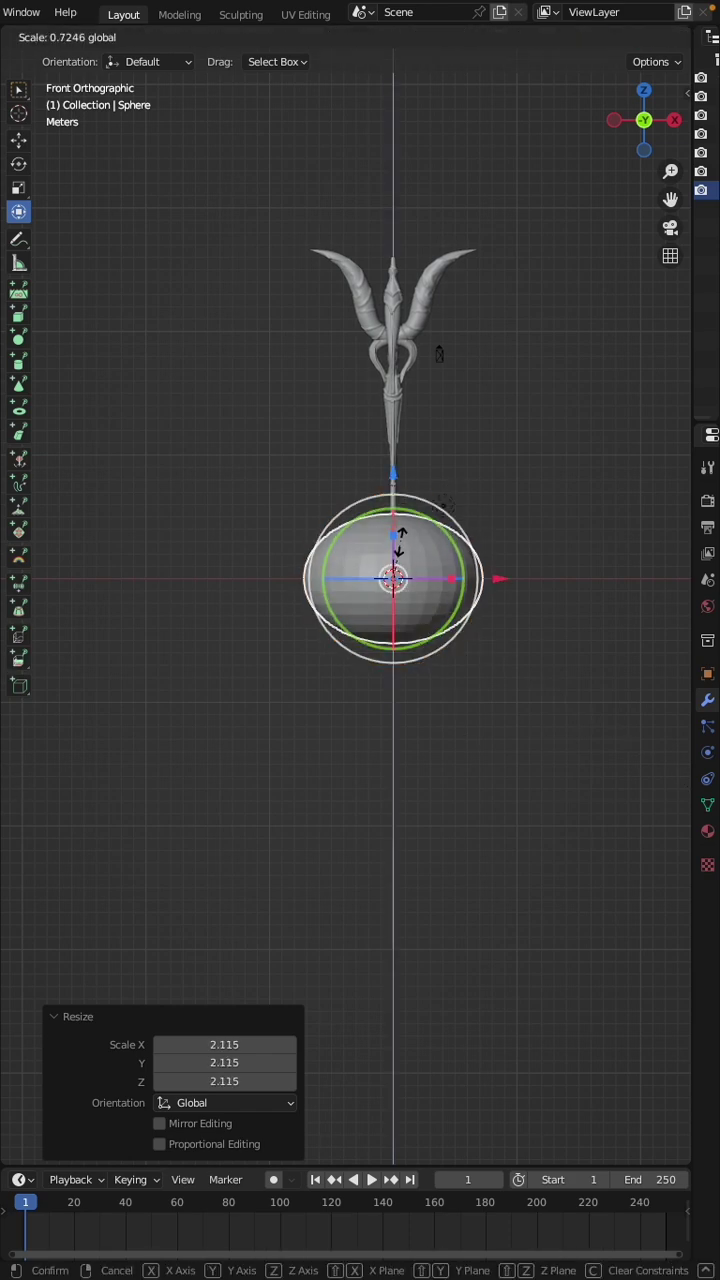
{"action": "left_click", "coordinate": [403, 549]}
{"action": "left_click_drag", "start_coordinate": [395, 487], "coordinate": [395, 479]}
Add a Multiresolution modifier to the sphere and subdivide it to level 2.
{"action": "left_click_drag", "start_coordinate": [688, 577], "coordinate": [533, 577]}
{"action": "left_click", "coordinate": [601, 497]}
{"action": "left_click", "coordinate": [601, 492]}
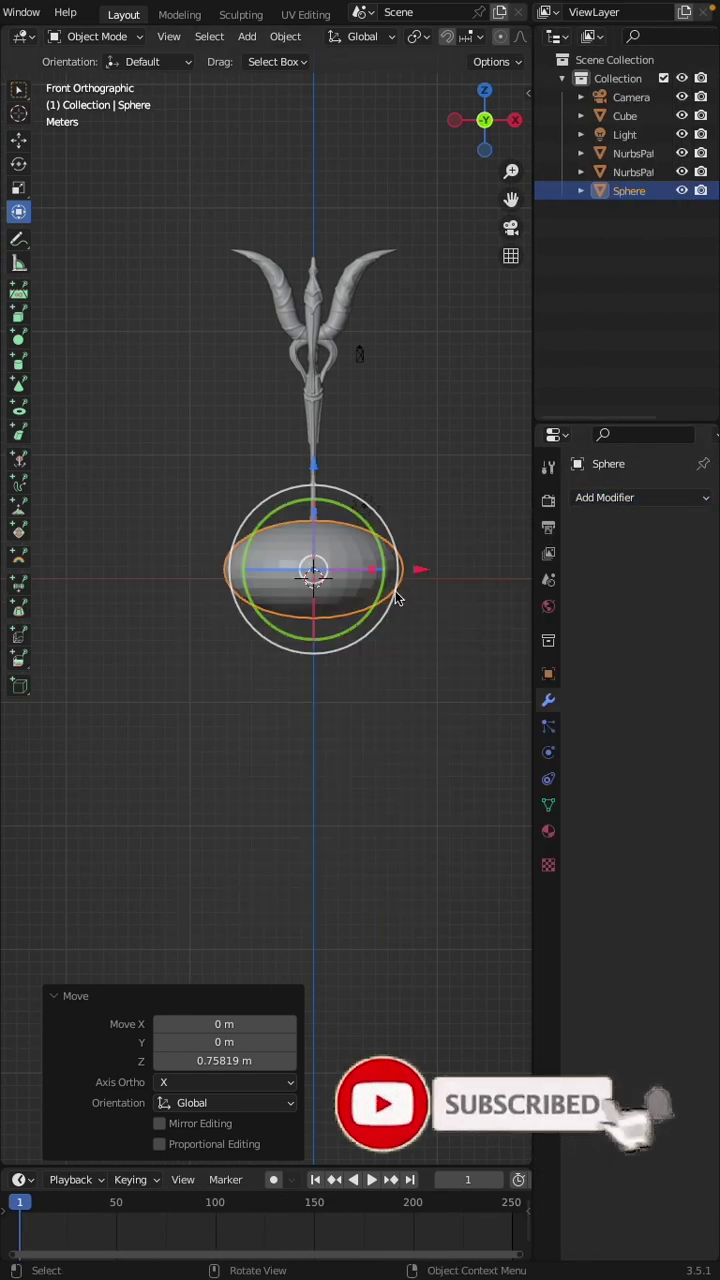
{"action": "left_click", "coordinate": [629, 497]}
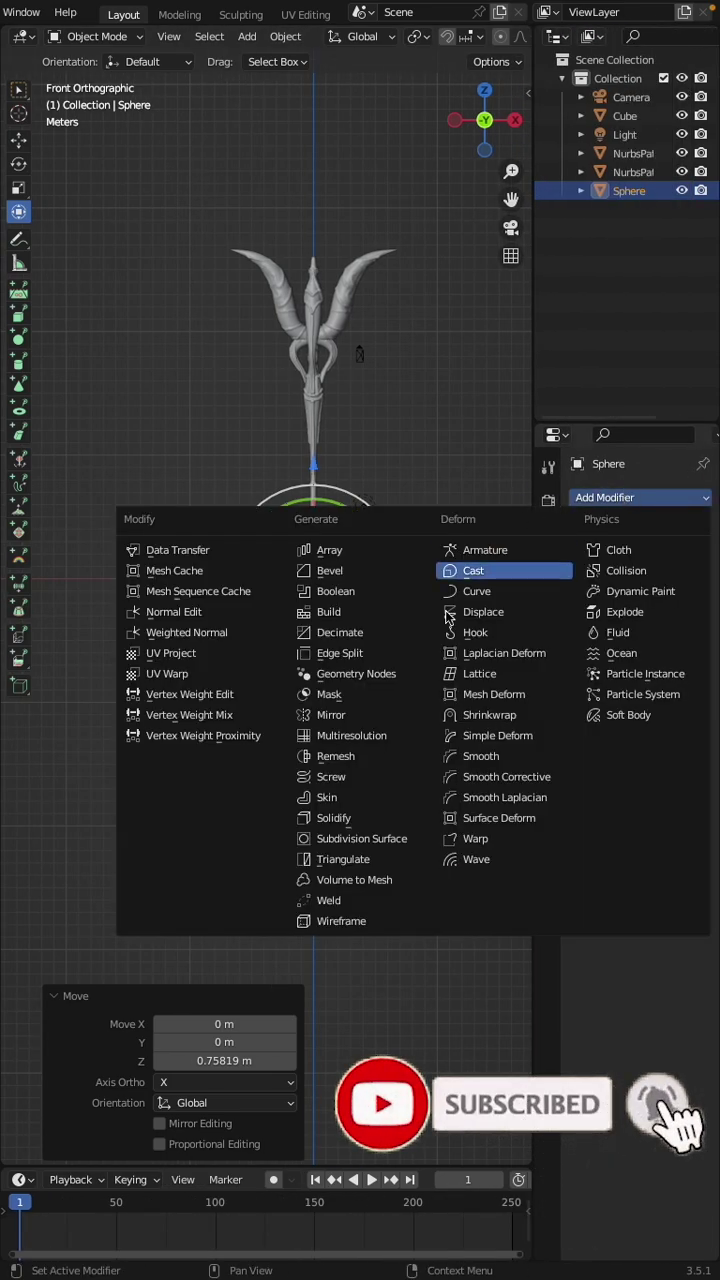
{"action": "left_click", "coordinate": [338, 736]}
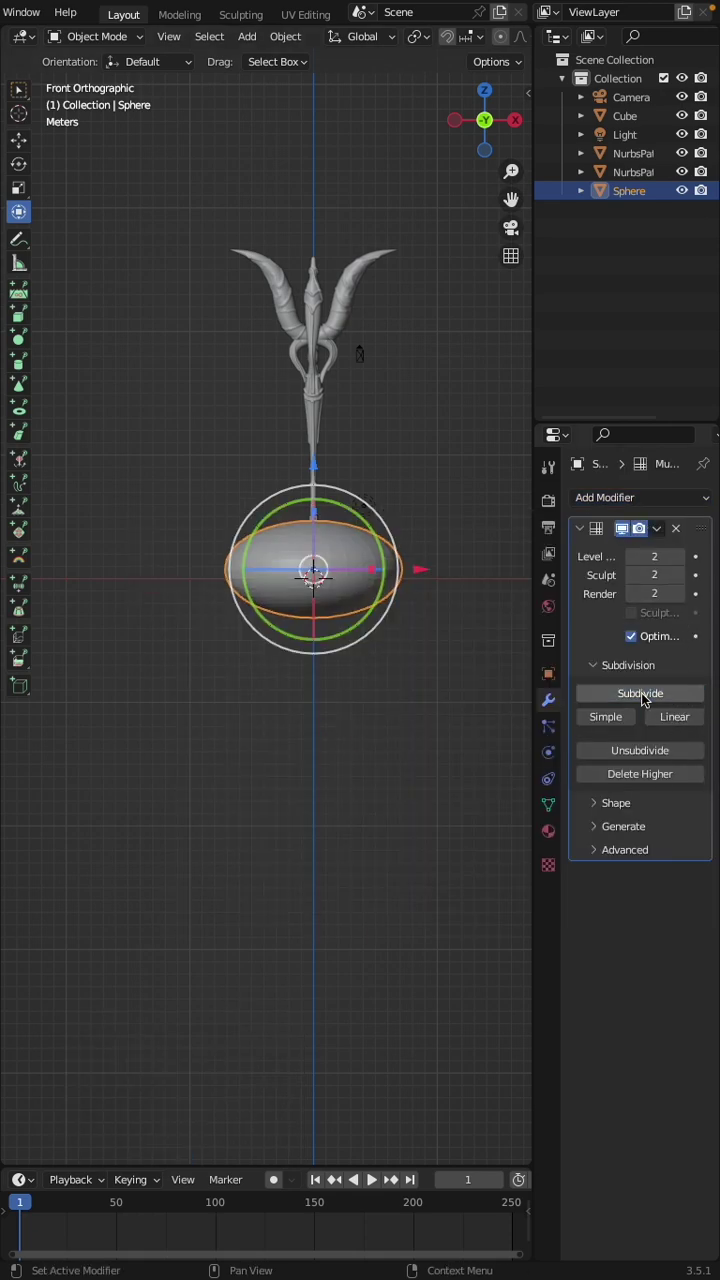
{"action": "left_click_drag", "start_coordinate": [535, 673], "coordinate": [690, 673]}
Reselect the flattened sphere, switch it to Sculpt Mode and view it from above.
{"action": "left_click", "coordinate": [391, 700]}
{"action": "left_click", "coordinate": [380, 607]}
{"action": "key", "text": "ctrl+Tab"}
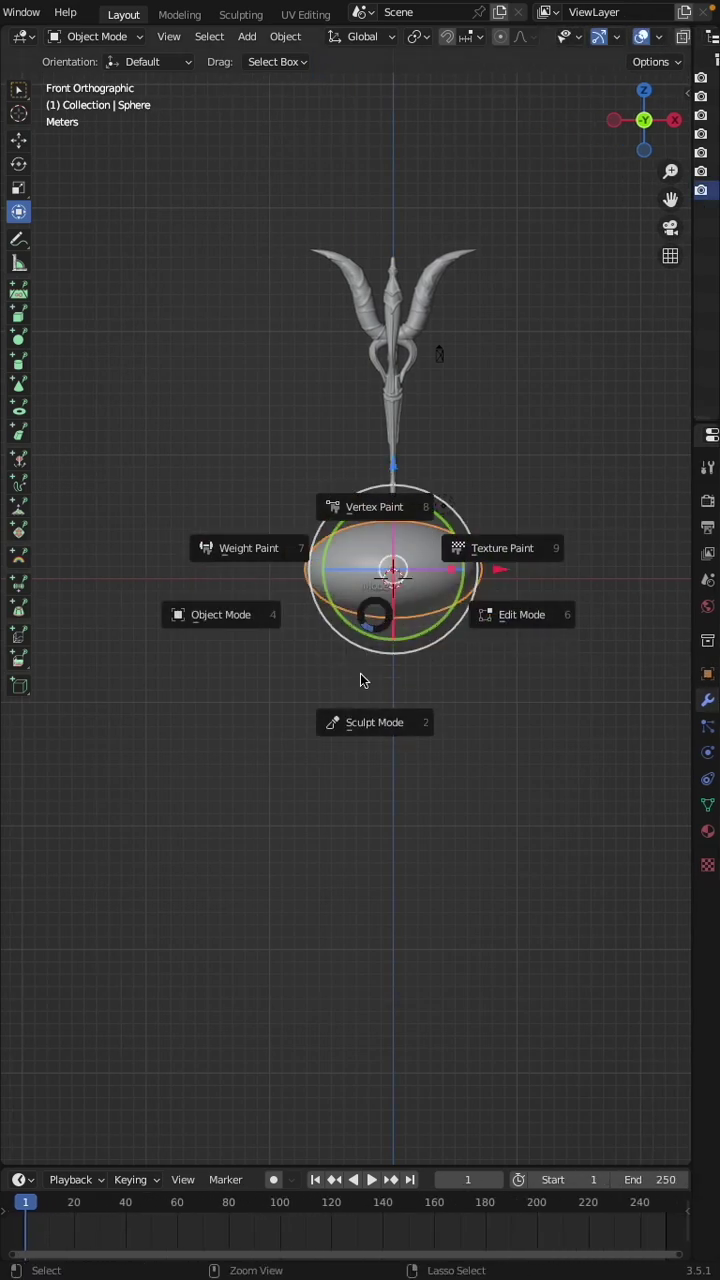
{"action": "left_click", "coordinate": [362, 712]}
{"action": "scroll", "coordinate": [417, 636], "scroll_direction": "up", "scroll_amount": 3}
{"action": "middle_click_drag", "start_coordinate": [417, 636], "coordinate": [271, 571]}
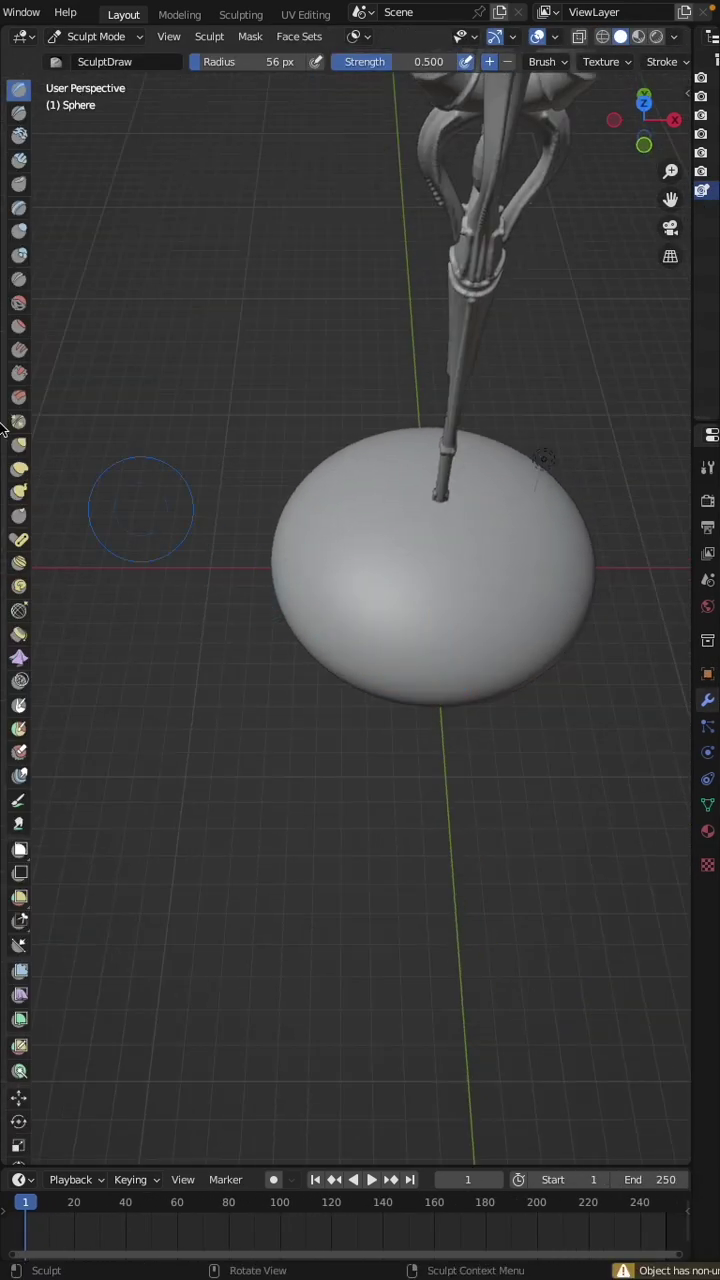
{"action": "mouse_move", "coordinate": [155, 482]}
{"action": "middle_mouse_down"}
{"action": "mouse_move", "coordinate": [163, 543]}
{"action": "mouse_move", "coordinate": [161, 472]}
{"action": "middle_mouse_up"}
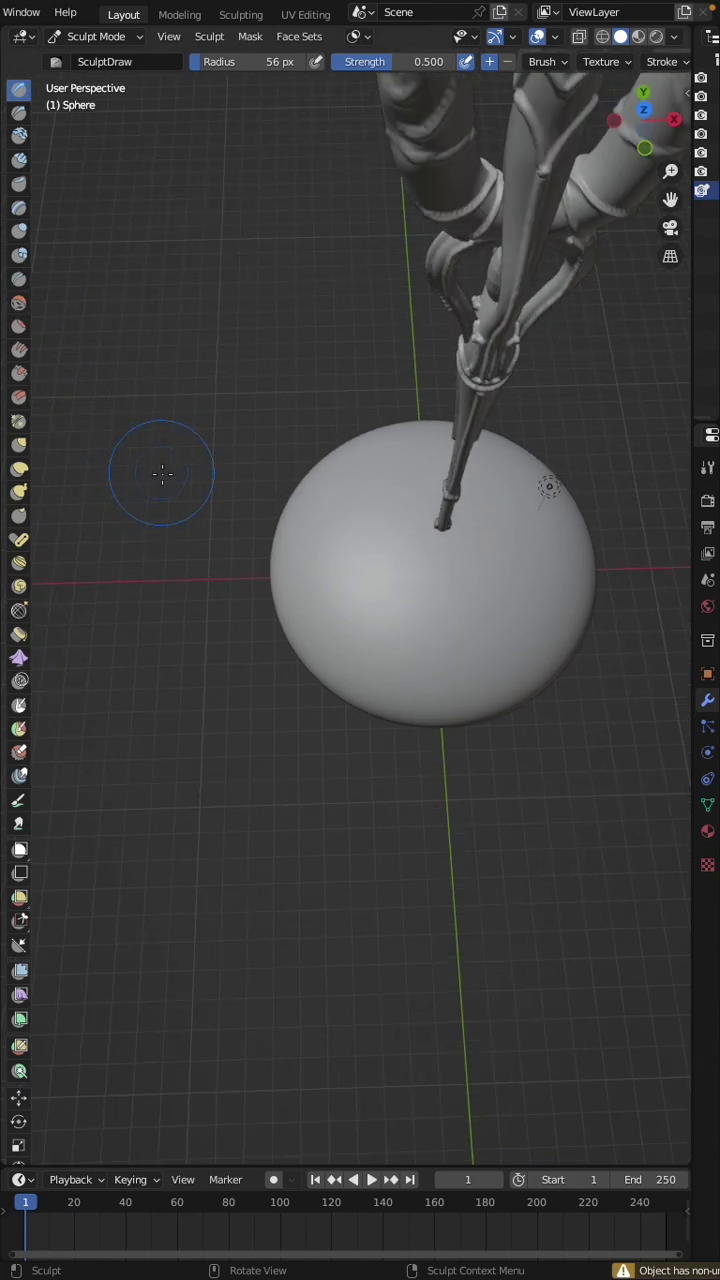
Raise a small mound on the sphere at the staff's foot with the Draw brush and level it with Flatten/Contrast.
{"action": "left_click_drag", "start_coordinate": [472, 567], "coordinate": [426, 510]}
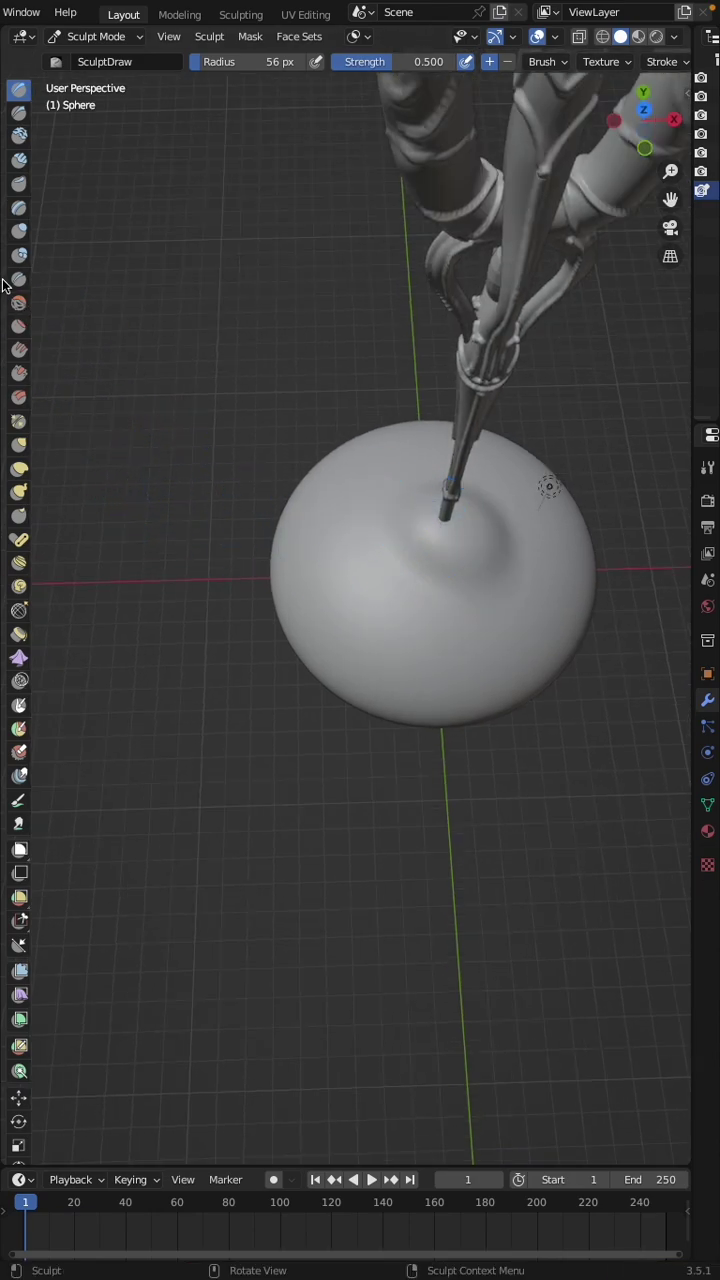
{"action": "left_click", "coordinate": [19, 327]}
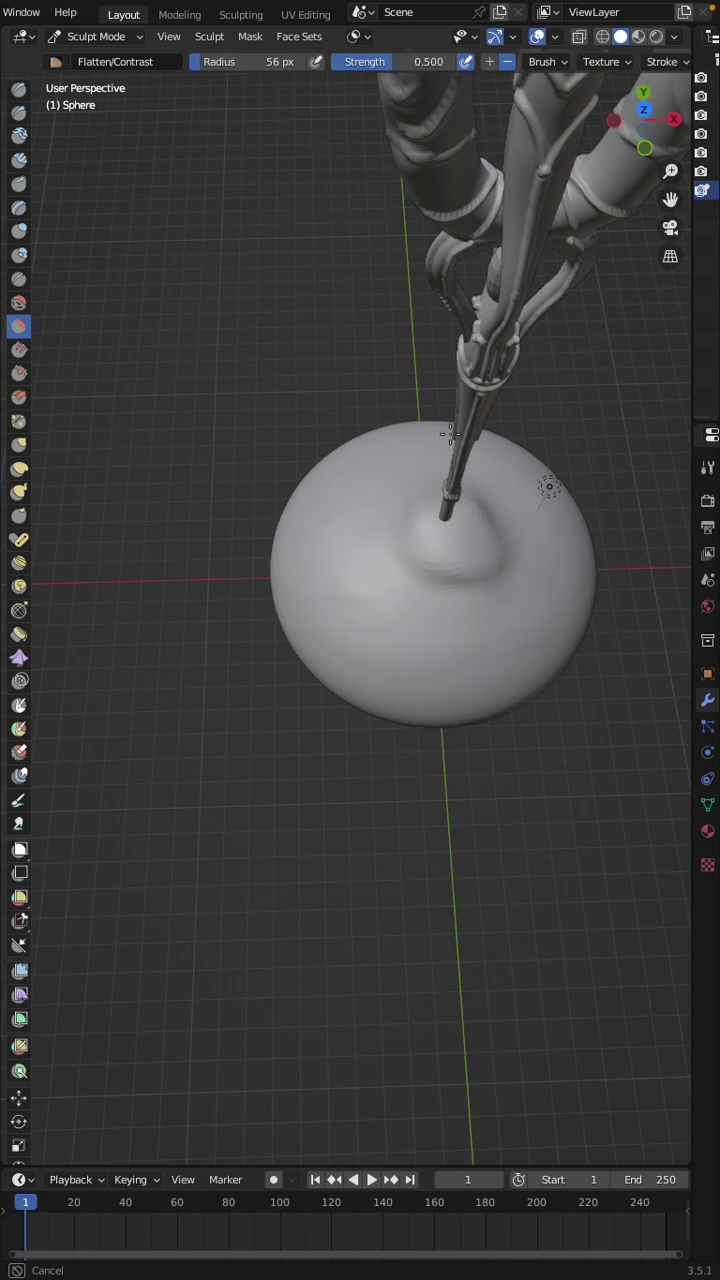
{"action": "left_click_drag", "start_coordinate": [434, 605], "coordinate": [407, 598]}
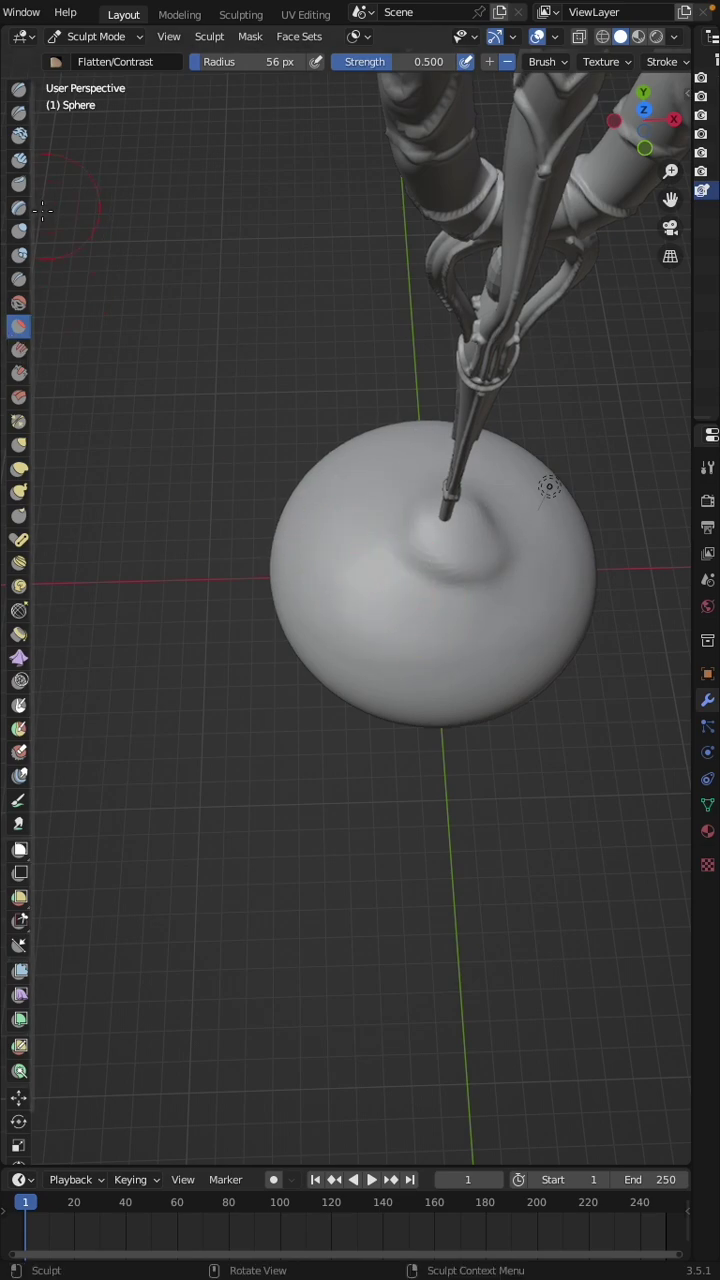
Build up rough rock layers on the sphere's upper surface around the staff's foot with the Clay Strips brush.
{"action": "left_click", "coordinate": [18, 160]}
{"action": "middle_click_drag", "start_coordinate": [260, 540], "coordinate": [400, 540]}
{"action": "mouse_move", "coordinate": [400, 540]}
{"action": "left_mouse_down"}
{"action": "mouse_move", "coordinate": [394, 586]}
{"action": "mouse_move", "coordinate": [419, 541]}
{"action": "left_mouse_up"}
{"action": "middle_click_drag", "start_coordinate": [419, 543], "coordinate": [440, 585]}
{"action": "mouse_move", "coordinate": [377, 551]}
{"action": "left_mouse_down"}
{"action": "mouse_move", "coordinate": [449, 483]}
{"action": "mouse_move", "coordinate": [426, 517]}
{"action": "left_mouse_up"}
{"action": "middle_click_drag", "start_coordinate": [426, 517], "coordinate": [385, 530]}
{"action": "mouse_move", "coordinate": [380, 540]}
{"action": "left_mouse_down"}
{"action": "mouse_move", "coordinate": [428, 518]}
{"action": "mouse_move", "coordinate": [550, 525]}
{"action": "mouse_move", "coordinate": [540, 500]}
{"action": "left_mouse_up"}
Extend the Clay Strips ridges around the sphere's rim to form overlapping rock ledges.
{"action": "middle_click_drag", "start_coordinate": [590, 535], "coordinate": [470, 560]}
{"action": "left_click_drag", "start_coordinate": [360, 620], "coordinate": [530, 612]}
{"action": "middle_click_drag", "start_coordinate": [530, 612], "coordinate": [450, 615]}
{"action": "mouse_move", "coordinate": [289, 660]}
{"action": "left_mouse_down"}
{"action": "mouse_move", "coordinate": [528, 580]}
{"action": "mouse_move", "coordinate": [543, 560]}
{"action": "left_mouse_up"}
{"action": "mouse_move", "coordinate": [545, 625]}
{"action": "middle_mouse_down"}
{"action": "mouse_move", "coordinate": [517, 634]}
{"action": "mouse_move", "coordinate": [515, 622]}
{"action": "middle_mouse_up"}
{"action": "left_click_drag", "start_coordinate": [350, 716], "coordinate": [494, 637]}
{"action": "middle_click_drag", "start_coordinate": [494, 637], "coordinate": [180, 612]}
{"action": "mouse_move", "coordinate": [118, 602]}
{"action": "left_mouse_down"}
{"action": "mouse_move", "coordinate": [200, 568]}
{"action": "mouse_move", "coordinate": [160, 519]}
{"action": "mouse_move", "coordinate": [385, 590]}
{"action": "mouse_move", "coordinate": [205, 620]}
{"action": "left_mouse_up"}
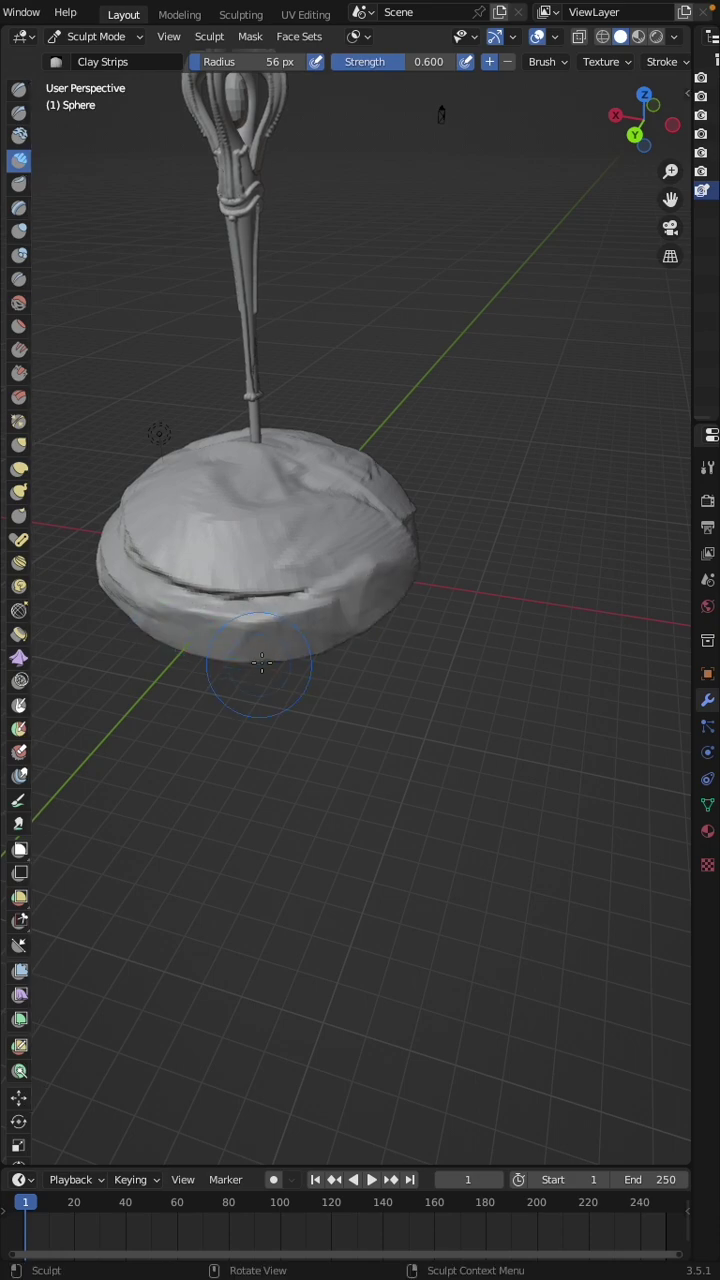
Cover the remaining sides and lower edge of the base with Clay Strips strokes to give it a craggy rock shape.
{"action": "middle_click_drag", "start_coordinate": [257, 655], "coordinate": [212, 535]}
{"action": "mouse_move", "coordinate": [197, 563]}
{"action": "left_mouse_down"}
{"action": "mouse_move", "coordinate": [368, 566]}
{"action": "mouse_move", "coordinate": [350, 626]}
{"action": "mouse_move", "coordinate": [163, 585]}
{"action": "mouse_move", "coordinate": [428, 535]}
{"action": "left_mouse_up"}
{"action": "mouse_move", "coordinate": [428, 535]}
{"action": "middle_mouse_down"}
{"action": "mouse_move", "coordinate": [371, 586]}
{"action": "mouse_move", "coordinate": [237, 514]}
{"action": "middle_mouse_up"}
{"action": "mouse_move", "coordinate": [237, 514]}
{"action": "left_mouse_down"}
{"action": "mouse_move", "coordinate": [294, 634]}
{"action": "mouse_move", "coordinate": [485, 490]}
{"action": "mouse_move", "coordinate": [334, 624]}
{"action": "mouse_move", "coordinate": [371, 637]}
{"action": "left_mouse_up"}
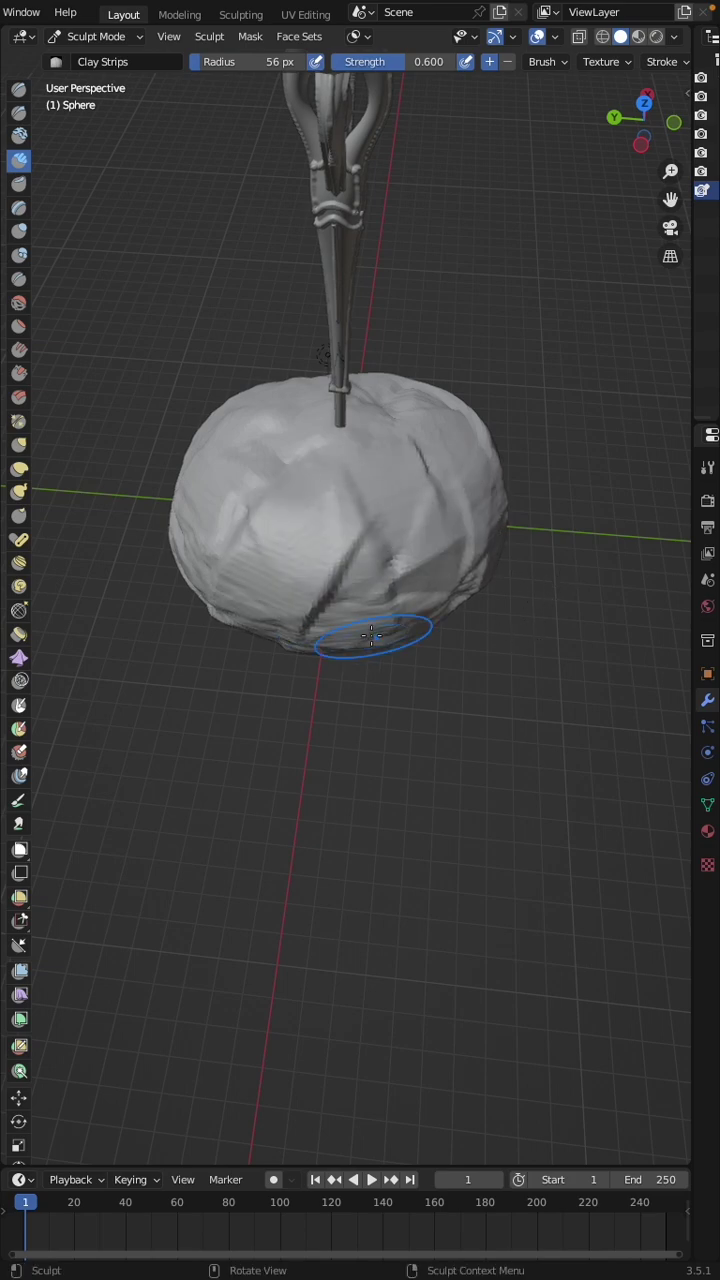
{"action": "middle_click_drag", "start_coordinate": [371, 637], "coordinate": [394, 508]}
{"action": "mouse_move", "coordinate": [394, 508]}
{"action": "left_mouse_down"}
{"action": "mouse_move", "coordinate": [478, 568]}
{"action": "mouse_move", "coordinate": [400, 640]}
{"action": "left_mouse_up"}
{"action": "middle_click_drag", "start_coordinate": [470, 530], "coordinate": [383, 634]}
{"action": "mouse_move", "coordinate": [383, 634]}
{"action": "left_mouse_down"}
{"action": "mouse_move", "coordinate": [490, 598]}
{"action": "mouse_move", "coordinate": [554, 607]}
{"action": "left_mouse_up"}
{"action": "mouse_move", "coordinate": [554, 607]}
{"action": "middle_mouse_down"}
{"action": "mouse_move", "coordinate": [509, 606]}
{"action": "mouse_move", "coordinate": [289, 651]}
{"action": "middle_mouse_up"}
{"action": "mouse_move", "coordinate": [289, 651]}
{"action": "left_mouse_down"}
{"action": "mouse_move", "coordinate": [397, 543]}
{"action": "mouse_move", "coordinate": [150, 475]}
{"action": "left_mouse_up"}
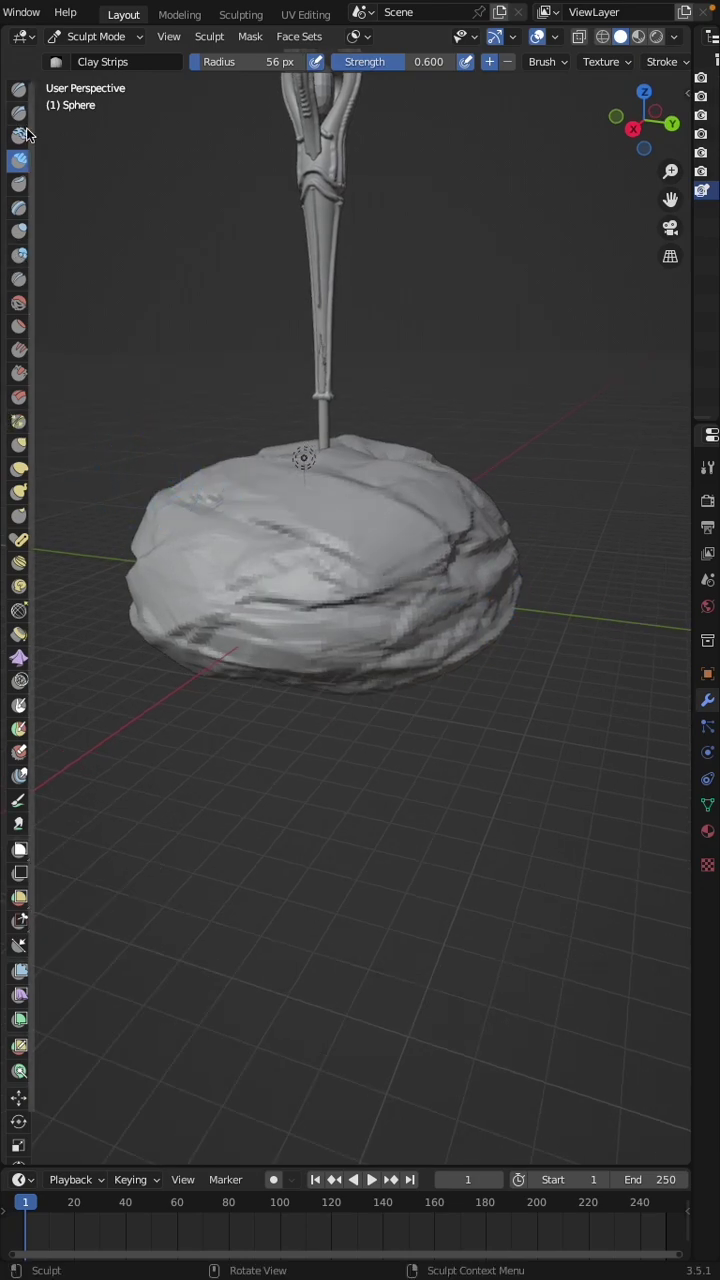
Set the Flatten/Contrast brush radius to 137 px and isolate the rock base in local view.
{"action": "left_click", "coordinate": [19, 329]}
{"action": "middle_click_drag", "start_coordinate": [417, 517], "coordinate": [357, 523]}
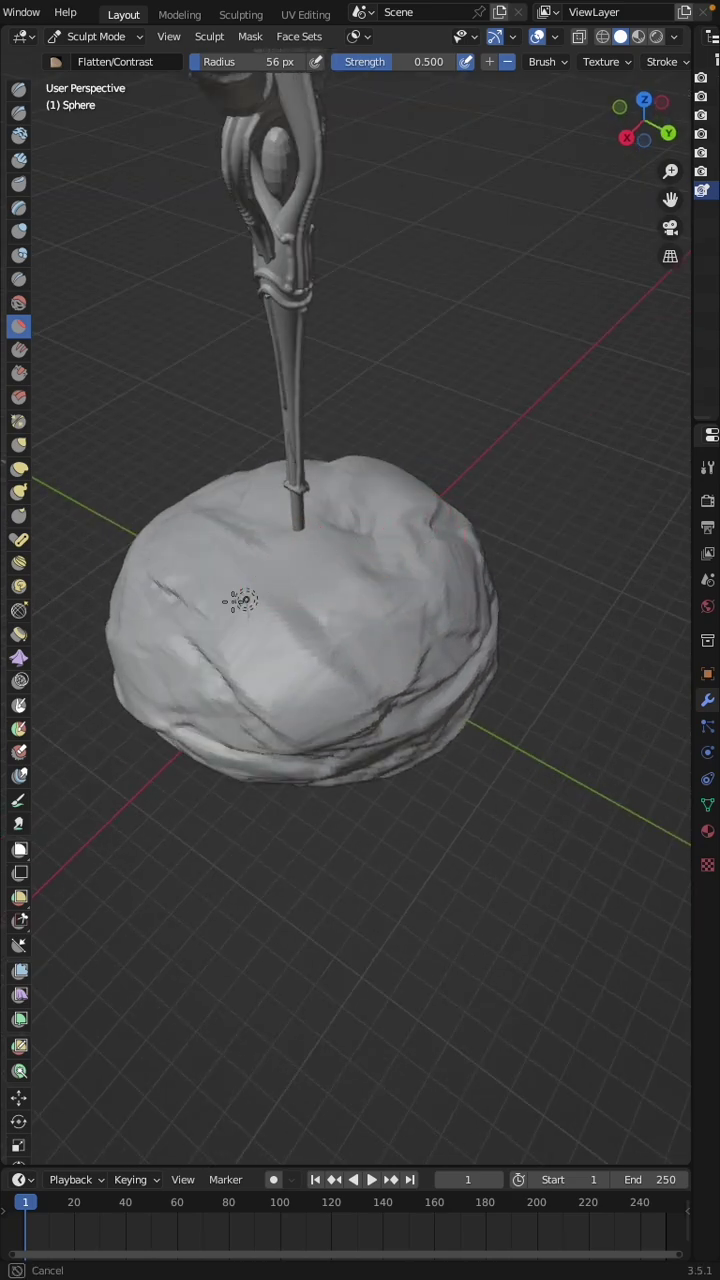
{"action": "key", "text": "f"}
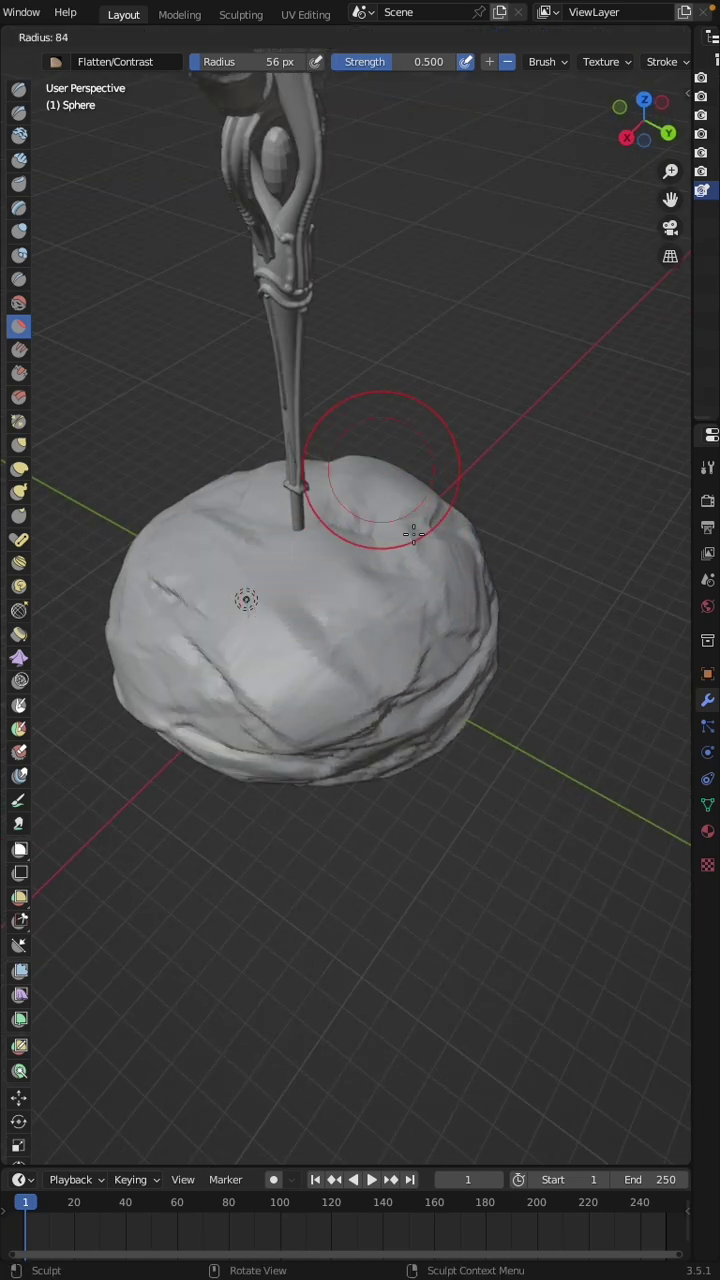
{"action": "left_click", "coordinate": [455, 581]}
{"action": "key", "text": "KP_Divide"}
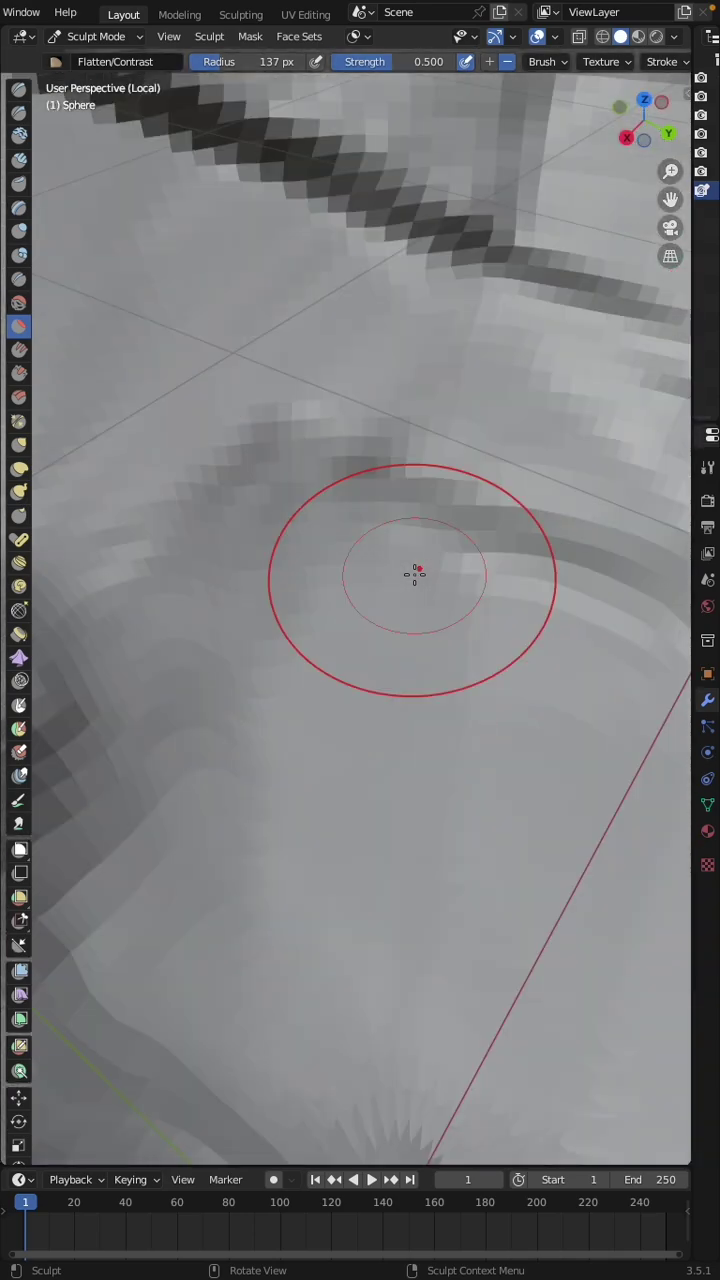
{"action": "scroll", "coordinate": [380, 581], "scroll_direction": "down", "scroll_amount": 10, "text": "ctrl"}
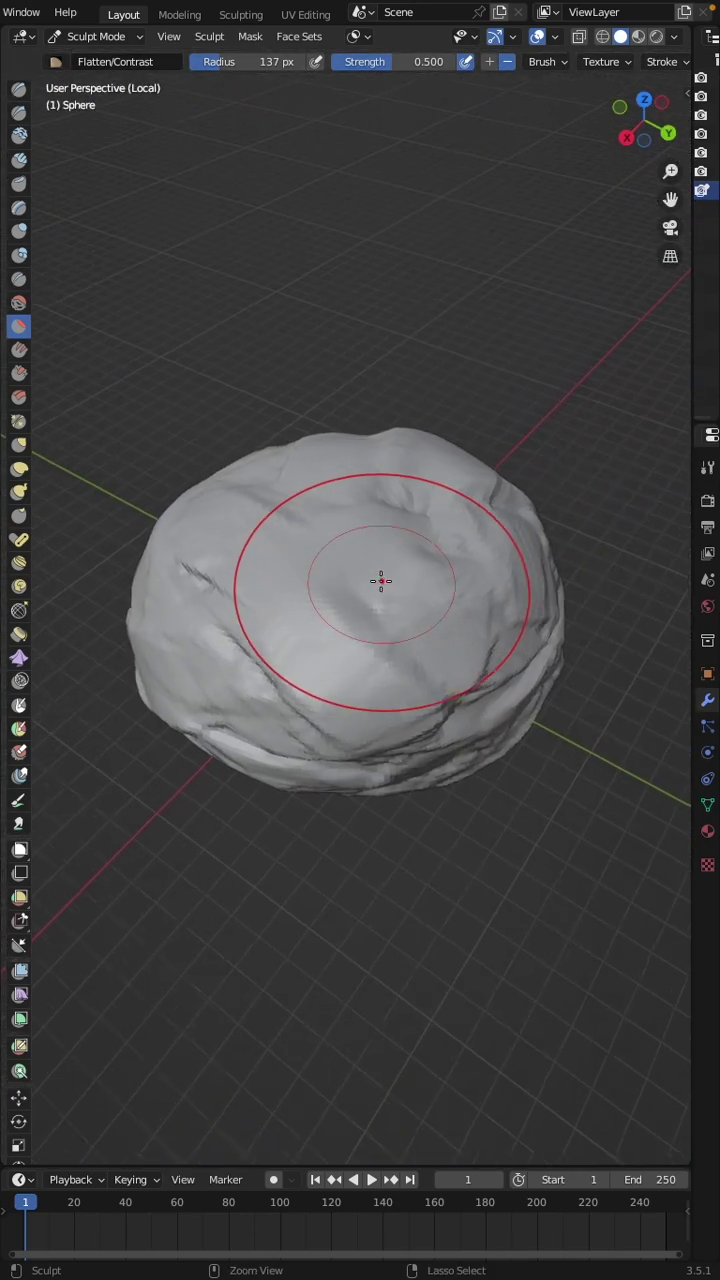
Smooth the rock's bumpy top into a broad, even surface with the Flatten/Contrast brush.
{"action": "mouse_move", "coordinate": [380, 581]}
{"action": "middle_mouse_down"}
{"action": "mouse_move", "coordinate": [334, 611]}
{"action": "mouse_move", "coordinate": [318, 640]}
{"action": "middle_mouse_up"}
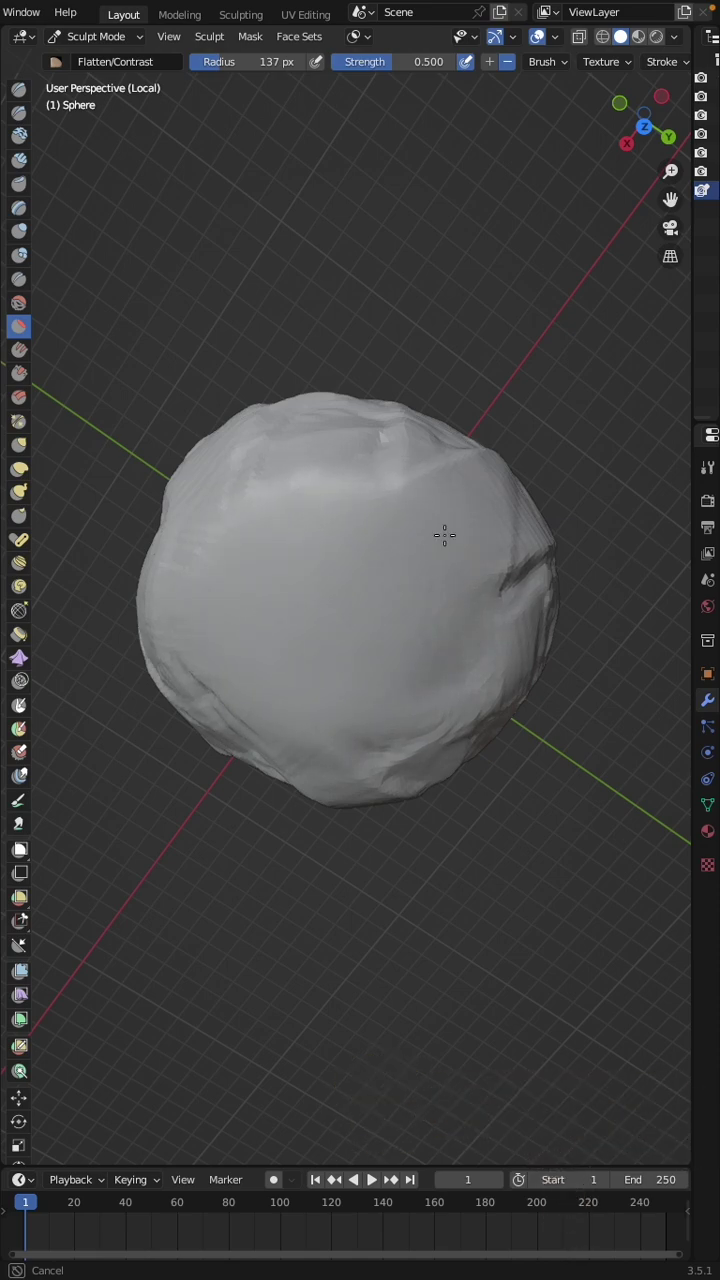
{"action": "mouse_move", "coordinate": [380, 686]}
{"action": "middle_mouse_down"}
{"action": "mouse_move", "coordinate": [346, 729]}
{"action": "mouse_move", "coordinate": [383, 674]}
{"action": "middle_mouse_up"}
{"action": "left_click_drag", "start_coordinate": [340, 500], "coordinate": [331, 516]}
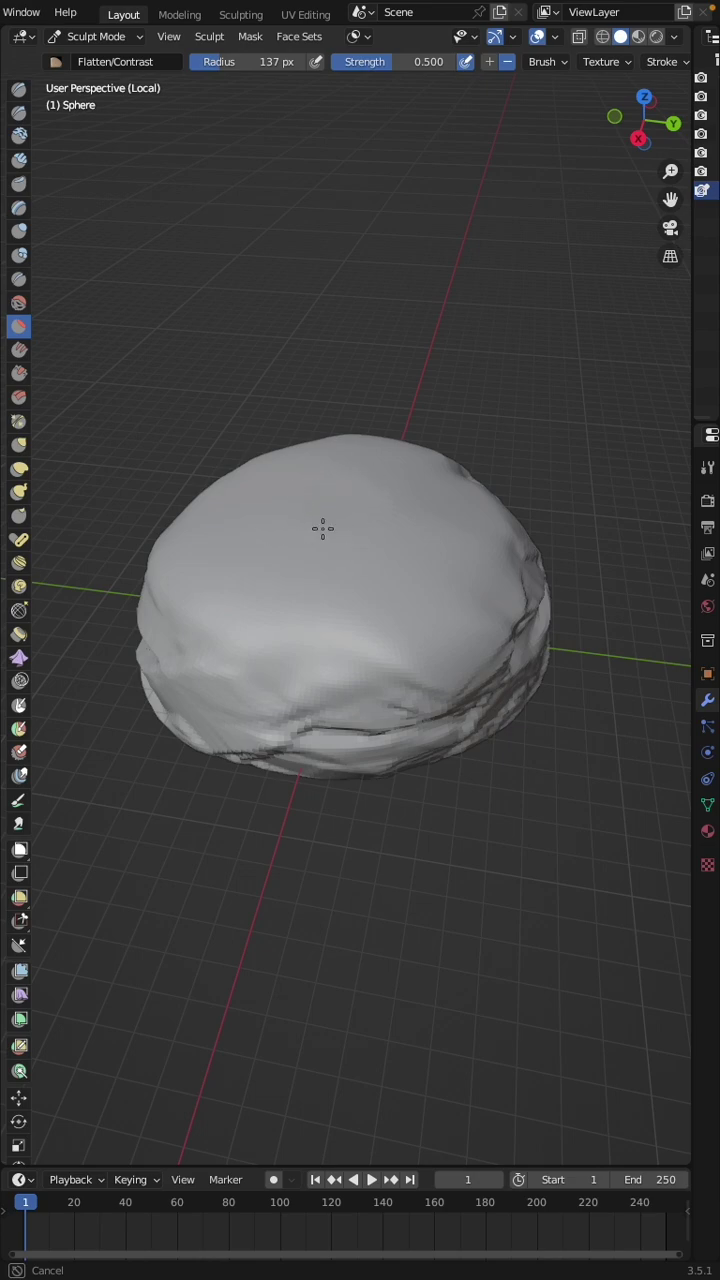
{"action": "left_click_drag", "start_coordinate": [251, 544], "coordinate": [342, 487]}
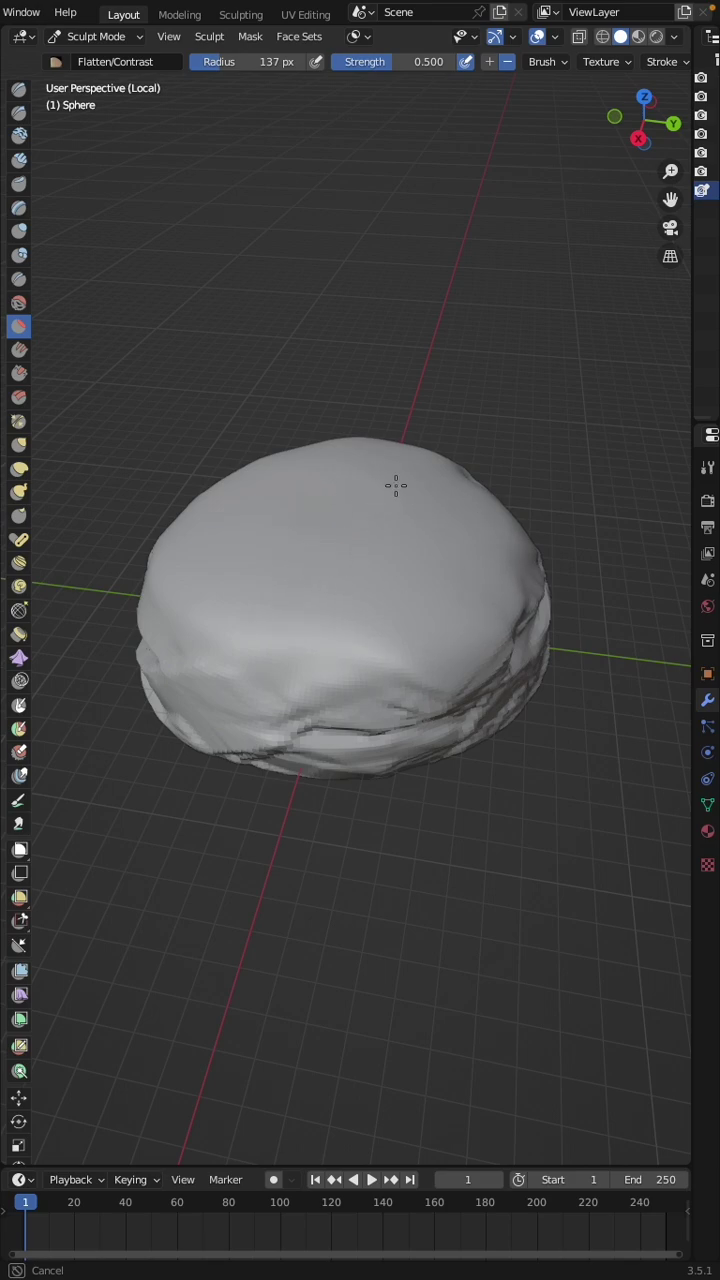
{"action": "mouse_move", "coordinate": [306, 571]}
{"action": "middle_mouse_down"}
{"action": "mouse_move", "coordinate": [300, 569]}
{"action": "mouse_move", "coordinate": [315, 575]}
{"action": "middle_mouse_up"}
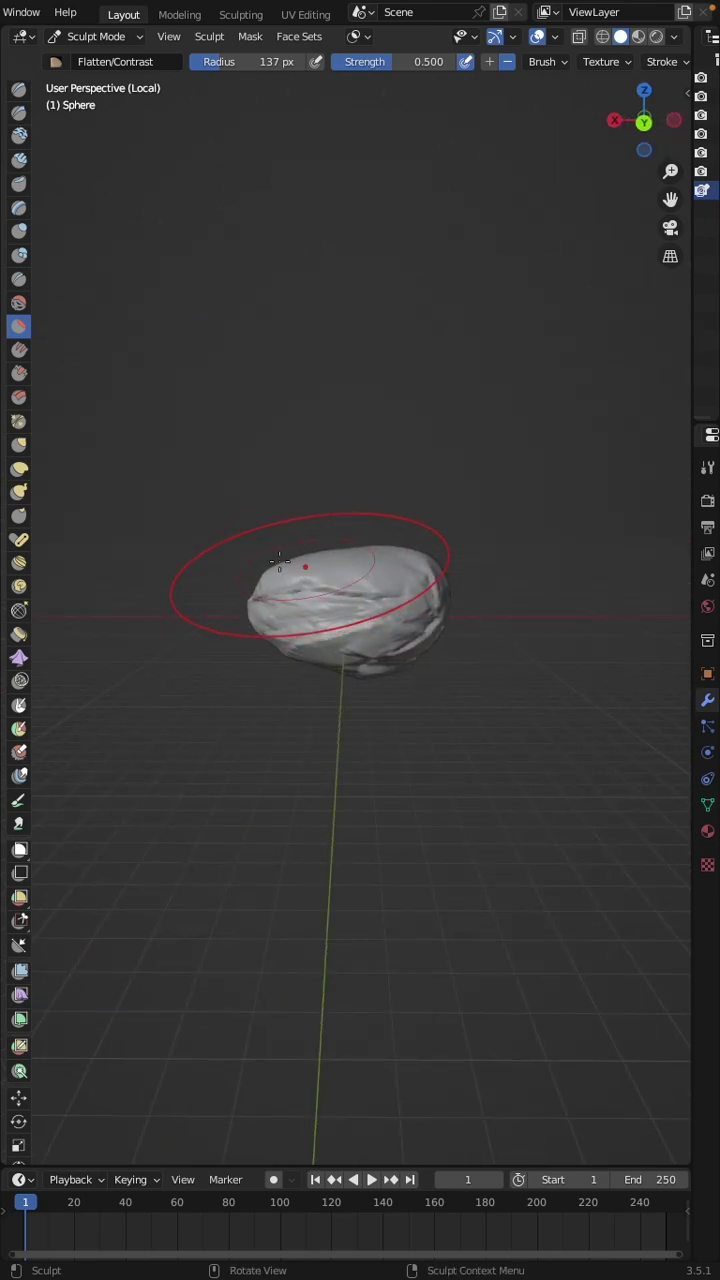
Fill the crevices along the rock's side using the Fill/Deepen brush at a 40 px radius.
{"action": "left_click", "coordinate": [18, 282]}
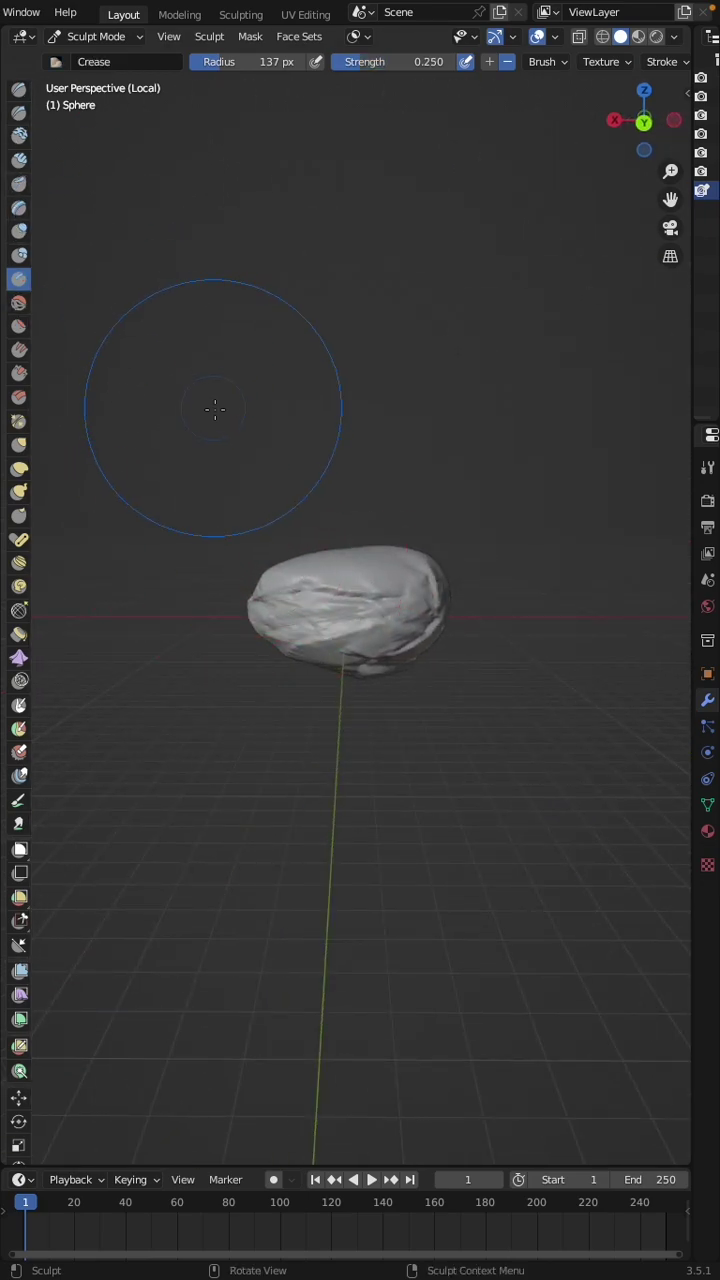
{"action": "left_click", "coordinate": [18, 349]}
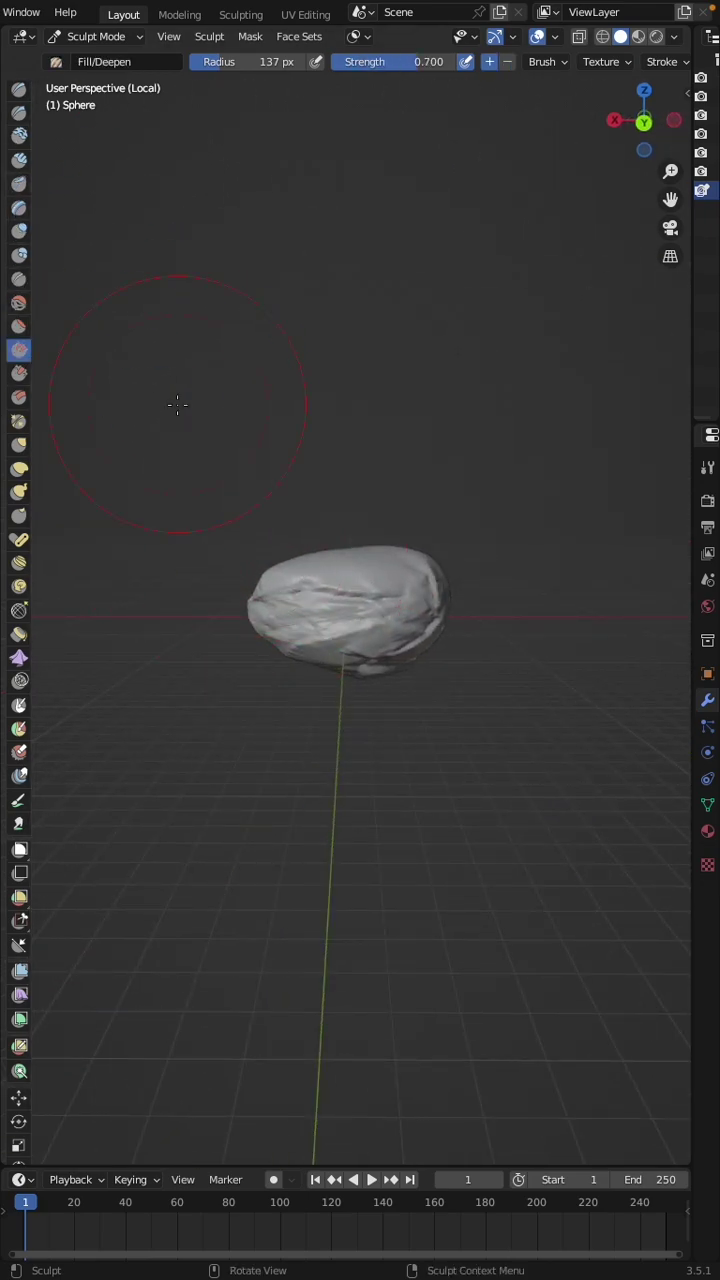
{"action": "key", "text": "f"}
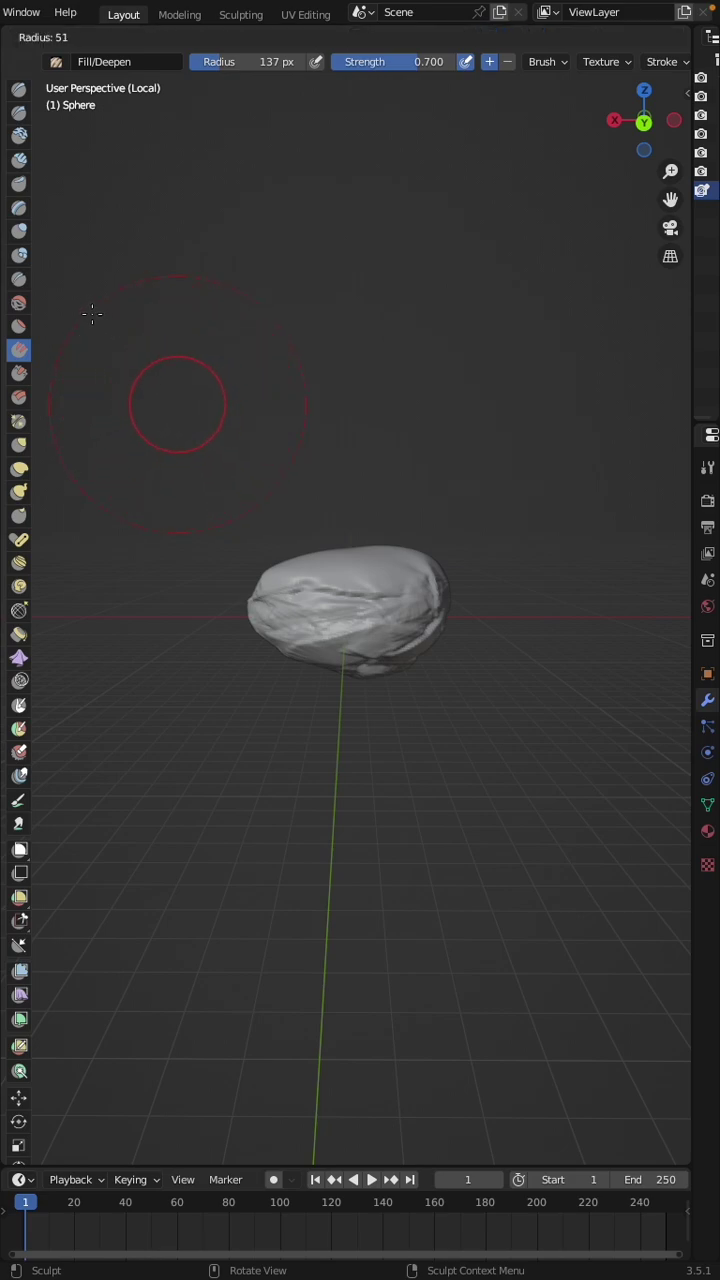
{"action": "left_click", "coordinate": [91, 314]}
{"action": "mouse_move", "coordinate": [360, 612]}
{"action": "left_mouse_down"}
{"action": "mouse_move", "coordinate": [306, 571]}
{"action": "mouse_move", "coordinate": [266, 616]}
{"action": "left_mouse_up"}
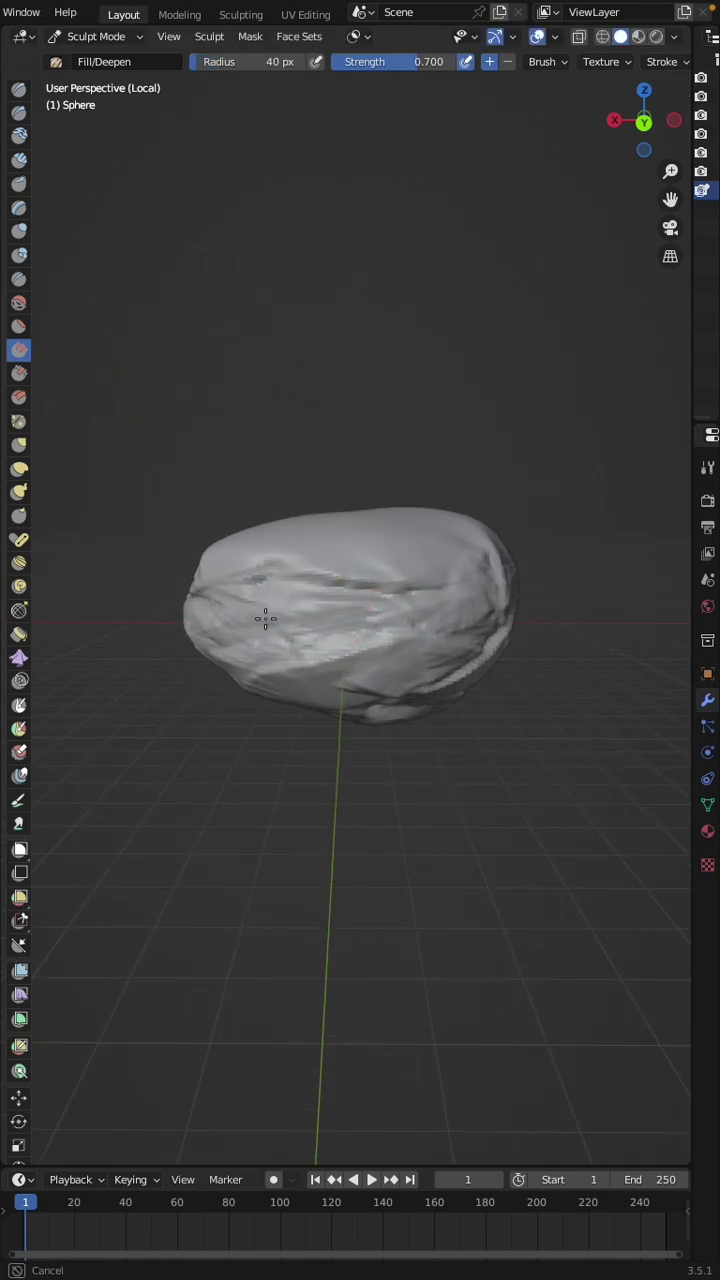
{"action": "mouse_move", "coordinate": [319, 549]}
{"action": "left_mouse_down"}
{"action": "mouse_move", "coordinate": [386, 571]}
{"action": "mouse_move", "coordinate": [400, 588]}
{"action": "left_mouse_up"}
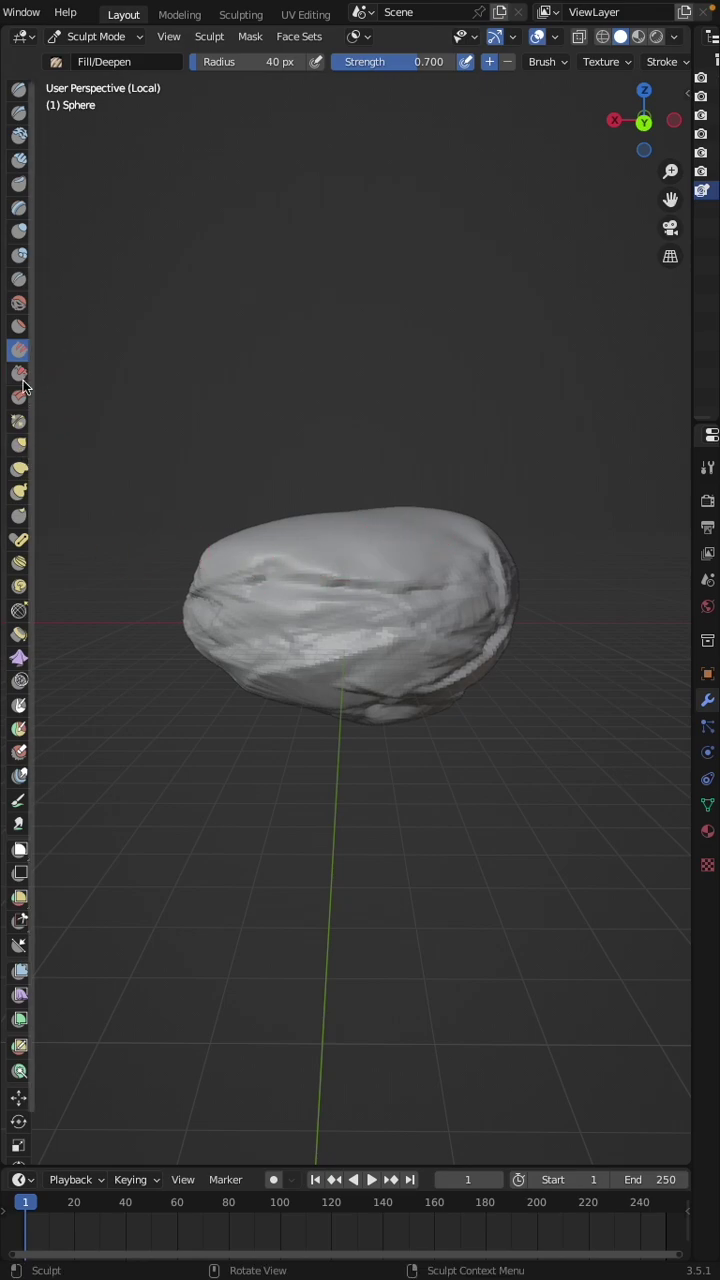
Carve the rock's side with the Crease brush at 40 px, raising its strength to 0.946.
{"action": "left_click", "coordinate": [22, 283]}
{"action": "mouse_move", "coordinate": [343, 537]}
{"action": "left_mouse_down"}
{"action": "mouse_move", "coordinate": [323, 610]}
{"action": "mouse_move", "coordinate": [346, 548]}
{"action": "mouse_move", "coordinate": [397, 623]}
{"action": "left_mouse_up"}
{"action": "scroll", "coordinate": [397, 623], "scroll_direction": "up", "scroll_amount": 2}
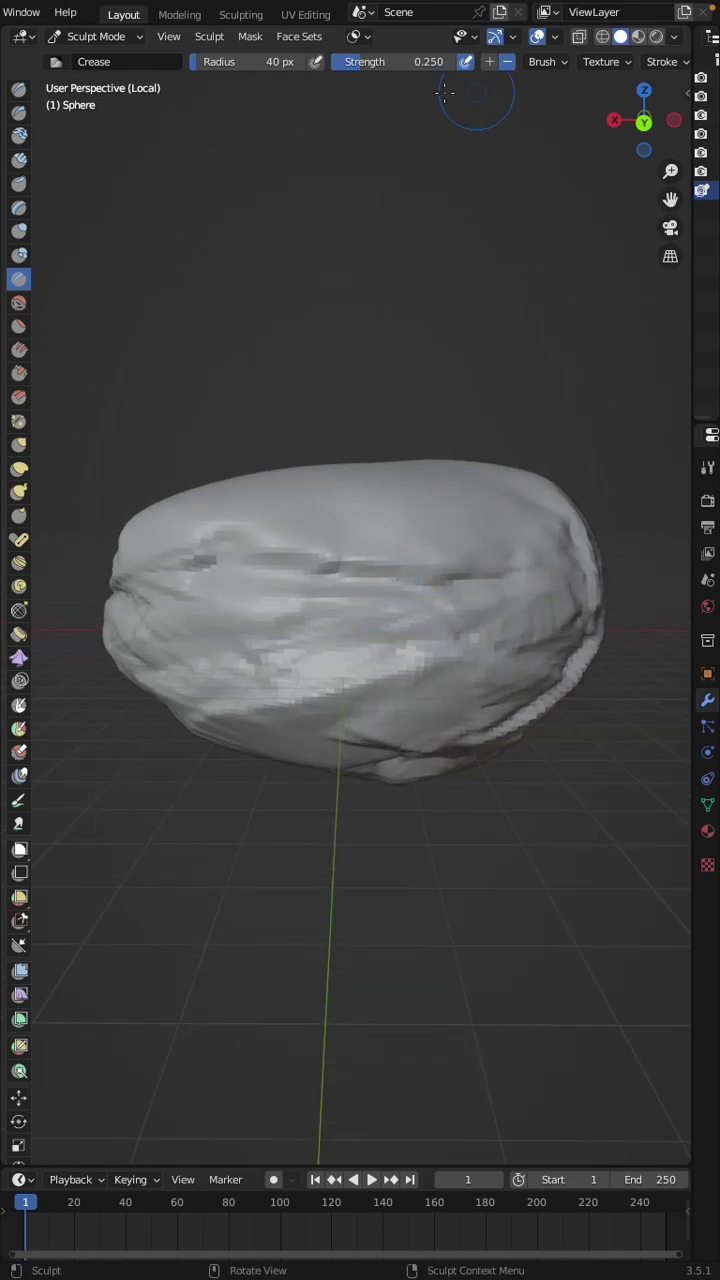
{"action": "mouse_move", "coordinate": [370, 498]}
{"action": "left_mouse_down"}
{"action": "mouse_move", "coordinate": [351, 609]}
{"action": "mouse_move", "coordinate": [394, 586]}
{"action": "left_mouse_up"}
{"action": "scroll", "coordinate": [394, 586], "scroll_direction": "down", "scroll_amount": 2}
{"action": "middle_click_drag", "start_coordinate": [394, 586], "coordinate": [394, 586]}
Reduce the Crease brush radius to 14 px and carve short vertical grooves along the rock's upper edge.
{"action": "key", "text": "f"}
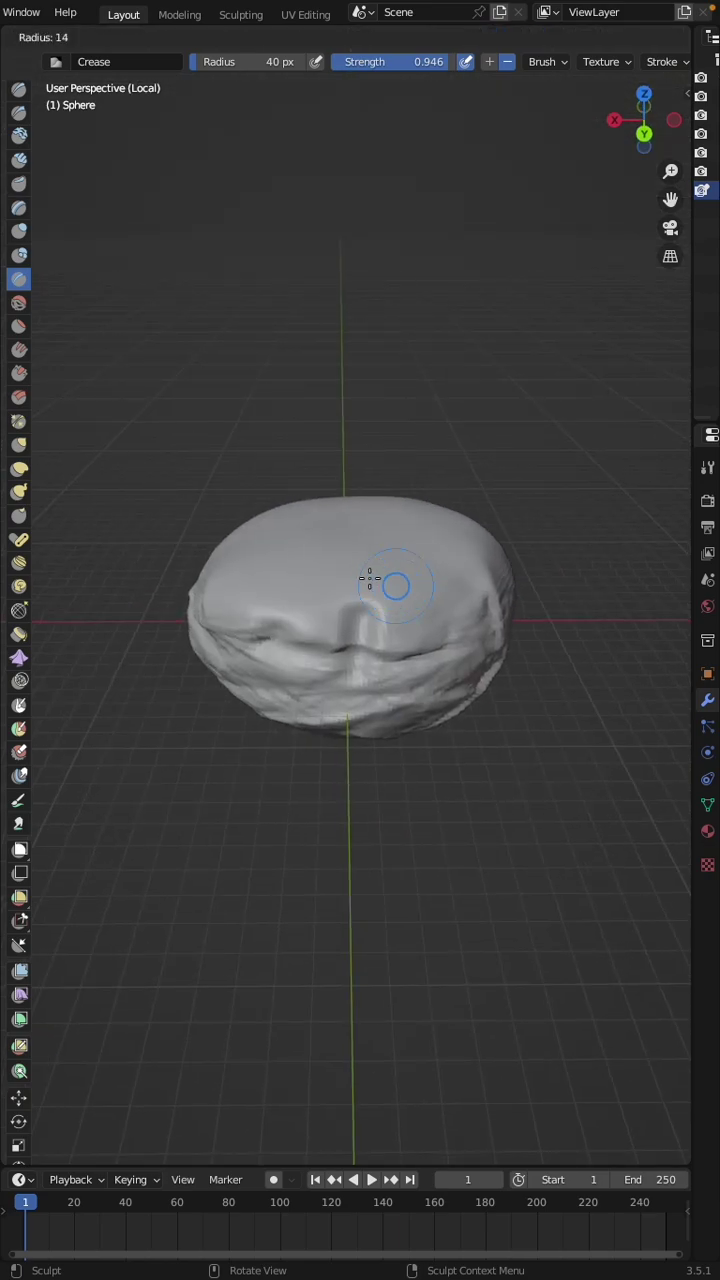
{"action": "left_click", "coordinate": [361, 572]}
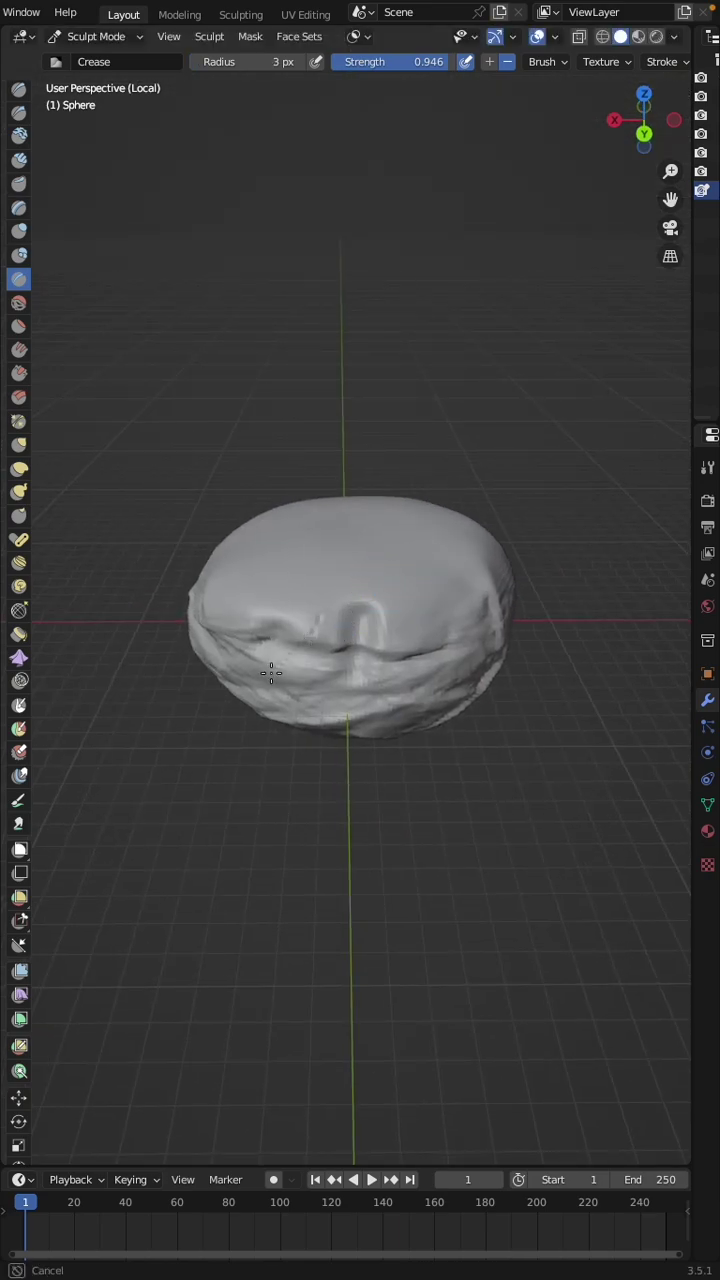
{"action": "key", "text": "f"}
{"action": "left_click", "coordinate": [328, 622]}
{"action": "left_click_drag", "start_coordinate": [266, 664], "coordinate": [262, 660]}
{"action": "left_click_drag", "start_coordinate": [434, 616], "coordinate": [452, 648]}
{"action": "left_click_drag", "start_coordinate": [381, 667], "coordinate": [454, 692]}
{"action": "middle_click_drag", "start_coordinate": [454, 692], "coordinate": [414, 688]}
{"action": "left_click_drag", "start_coordinate": [418, 689], "coordinate": [429, 616]}
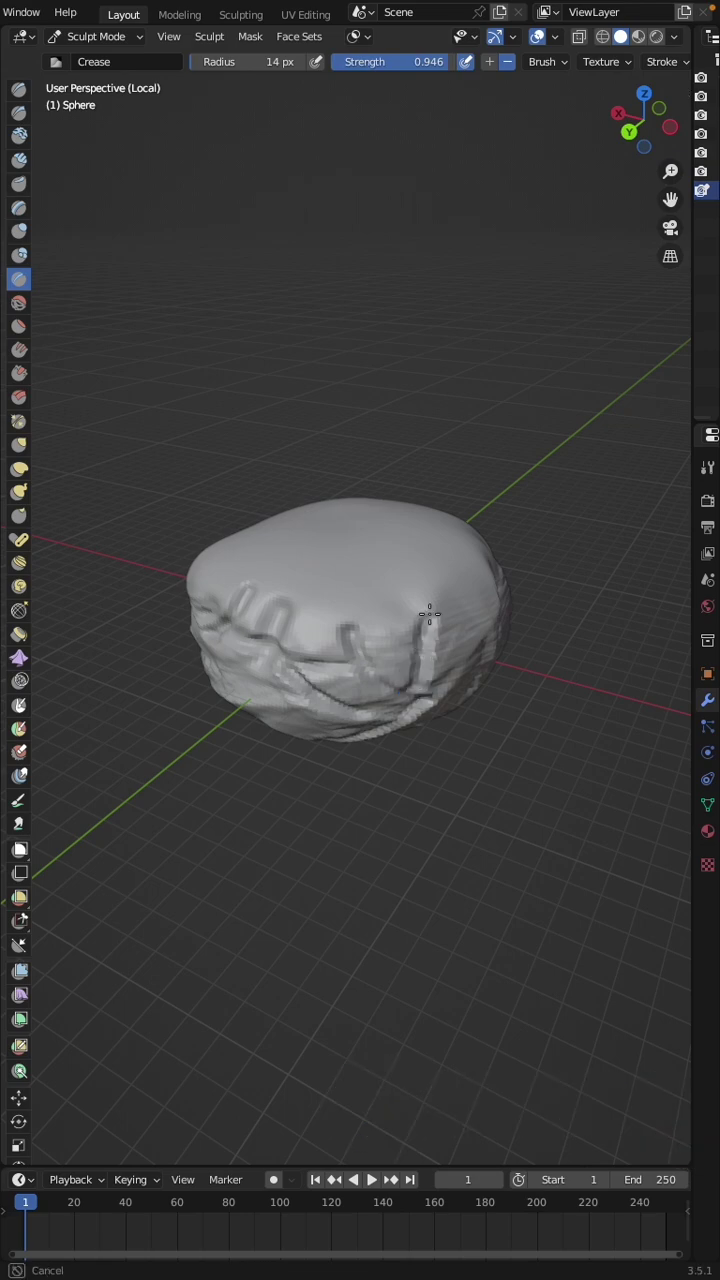
Carve winding cracks across the edge of the rock's top and down its side with the Crease brush.
{"action": "left_click_drag", "start_coordinate": [314, 556], "coordinate": [356, 555]}
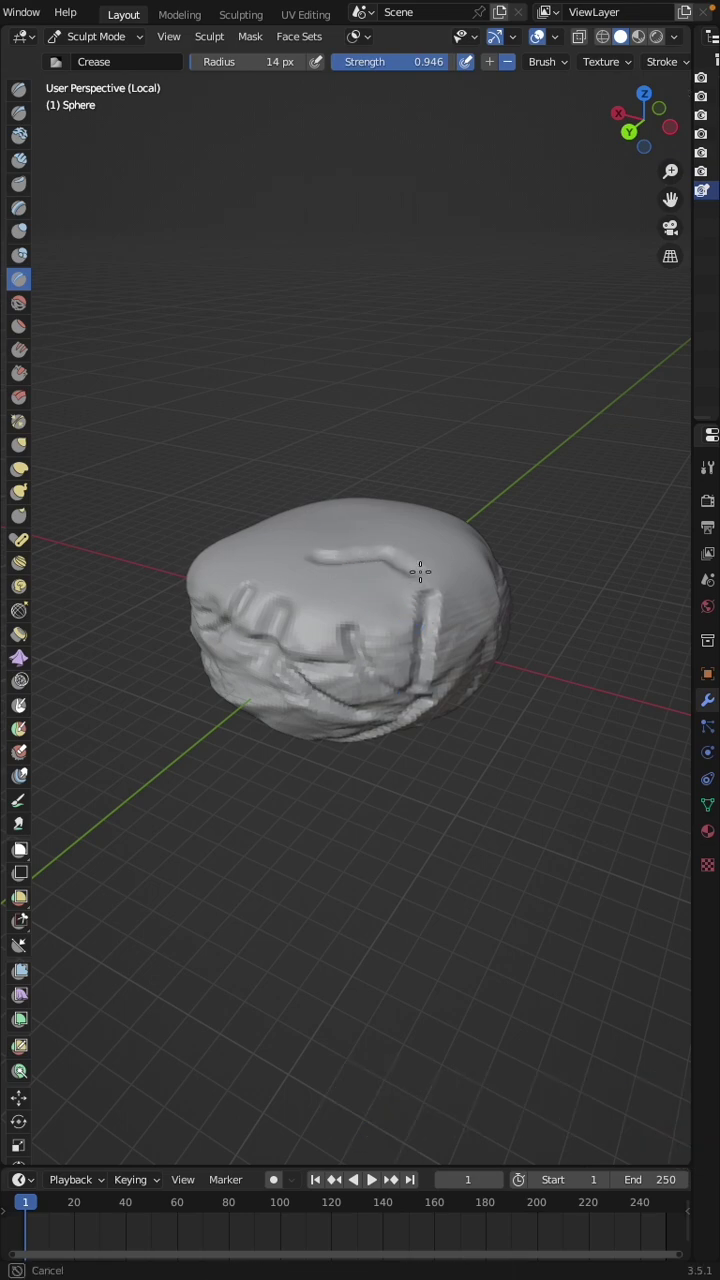
{"action": "left_click_drag", "start_coordinate": [419, 572], "coordinate": [457, 581]}
{"action": "left_click_drag", "start_coordinate": [308, 574], "coordinate": [245, 589]}
{"action": "left_click_drag", "start_coordinate": [359, 580], "coordinate": [373, 618]}
{"action": "middle_click_drag", "start_coordinate": [373, 617], "coordinate": [340, 625]}
{"action": "left_click_drag", "start_coordinate": [328, 709], "coordinate": [325, 713]}
{"action": "mouse_move", "coordinate": [274, 599]}
{"action": "left_mouse_down"}
{"action": "mouse_move", "coordinate": [266, 626]}
{"action": "mouse_move", "coordinate": [296, 704]}
{"action": "left_mouse_up"}
Cut three more long vertical cracks down the adjacent side of the rock with the Crease brush.
{"action": "middle_click_drag", "start_coordinate": [384, 665], "coordinate": [375, 658]}
{"action": "mouse_move", "coordinate": [315, 594]}
{"action": "left_mouse_down"}
{"action": "mouse_move", "coordinate": [291, 683]}
{"action": "mouse_move", "coordinate": [318, 706]}
{"action": "left_mouse_up"}
{"action": "left_click_drag", "start_coordinate": [360, 614], "coordinate": [370, 722]}
{"action": "left_click_drag", "start_coordinate": [406, 583], "coordinate": [436, 698]}
{"action": "middle_click_drag", "start_coordinate": [436, 698], "coordinate": [371, 606]}
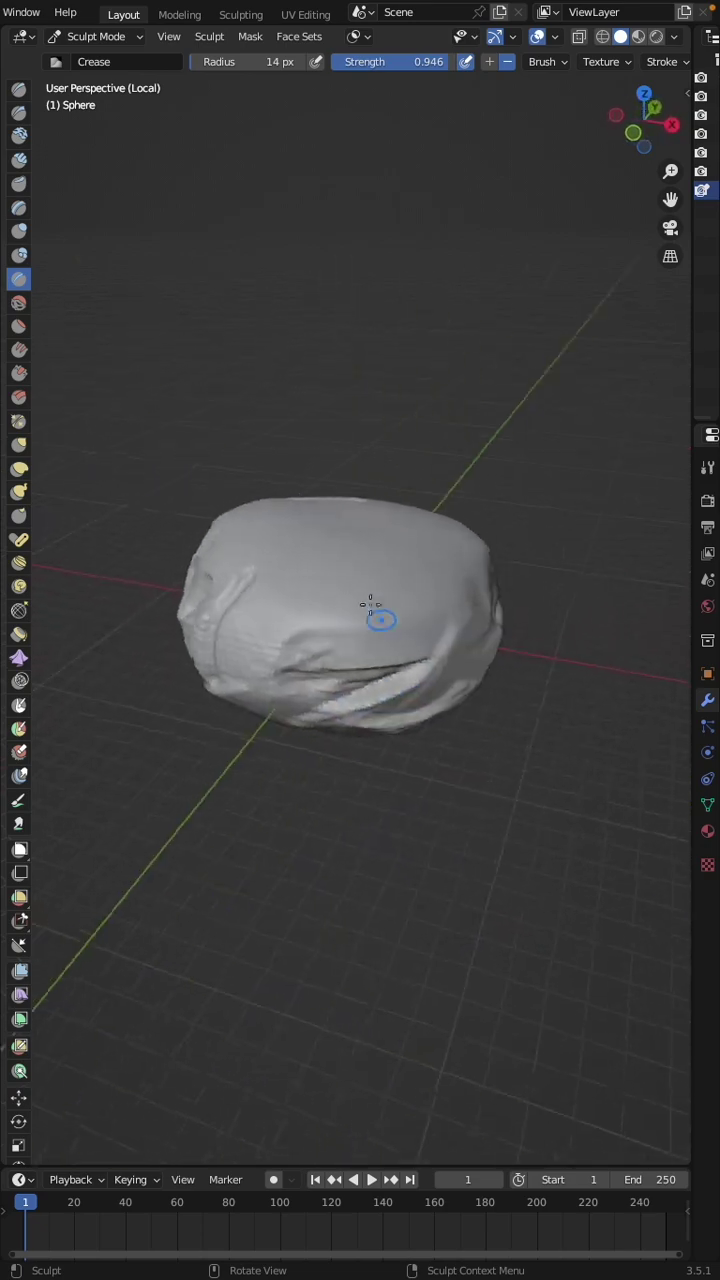
Continue creasing cracks around the remaining smooth sides of the rock.
{"action": "mouse_move", "coordinate": [280, 651]}
{"action": "left_mouse_down"}
{"action": "mouse_move", "coordinate": [274, 663]}
{"action": "mouse_move", "coordinate": [235, 628]}
{"action": "mouse_move", "coordinate": [233, 648]}
{"action": "left_mouse_up"}
{"action": "left_click_drag", "start_coordinate": [328, 629], "coordinate": [358, 706]}
{"action": "left_click_drag", "start_coordinate": [411, 642], "coordinate": [460, 705]}
{"action": "mouse_move", "coordinate": [475, 713]}
{"action": "middle_mouse_down"}
{"action": "mouse_move", "coordinate": [454, 694]}
{"action": "mouse_move", "coordinate": [415, 692]}
{"action": "middle_mouse_up"}
{"action": "mouse_move", "coordinate": [296, 597]}
{"action": "left_mouse_down"}
{"action": "mouse_move", "coordinate": [240, 677]}
{"action": "mouse_move", "coordinate": [262, 711]}
{"action": "left_mouse_up"}
{"action": "mouse_move", "coordinate": [320, 654]}
{"action": "left_mouse_down"}
{"action": "mouse_move", "coordinate": [469, 731]}
{"action": "mouse_move", "coordinate": [457, 706]}
{"action": "left_mouse_up"}
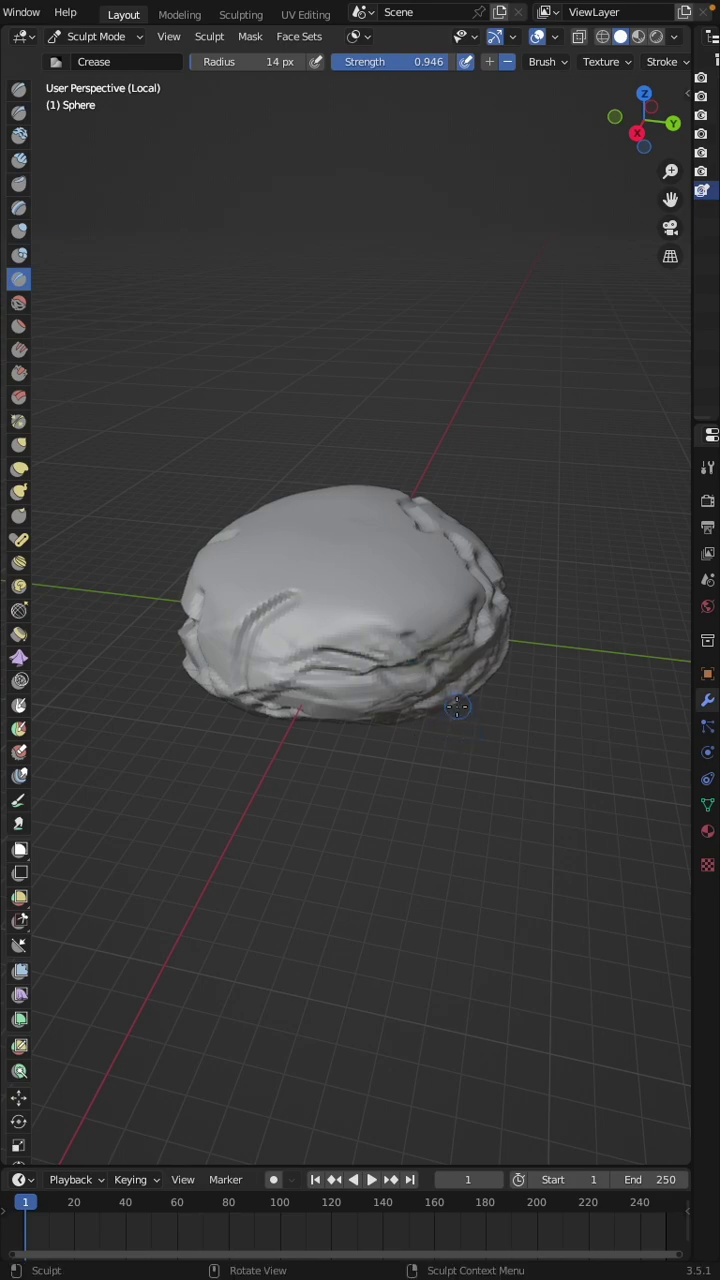
Leave local view and crease grooves radiating across the rock's top from the staff's foot.
{"action": "key", "text": "KP_Divide"}
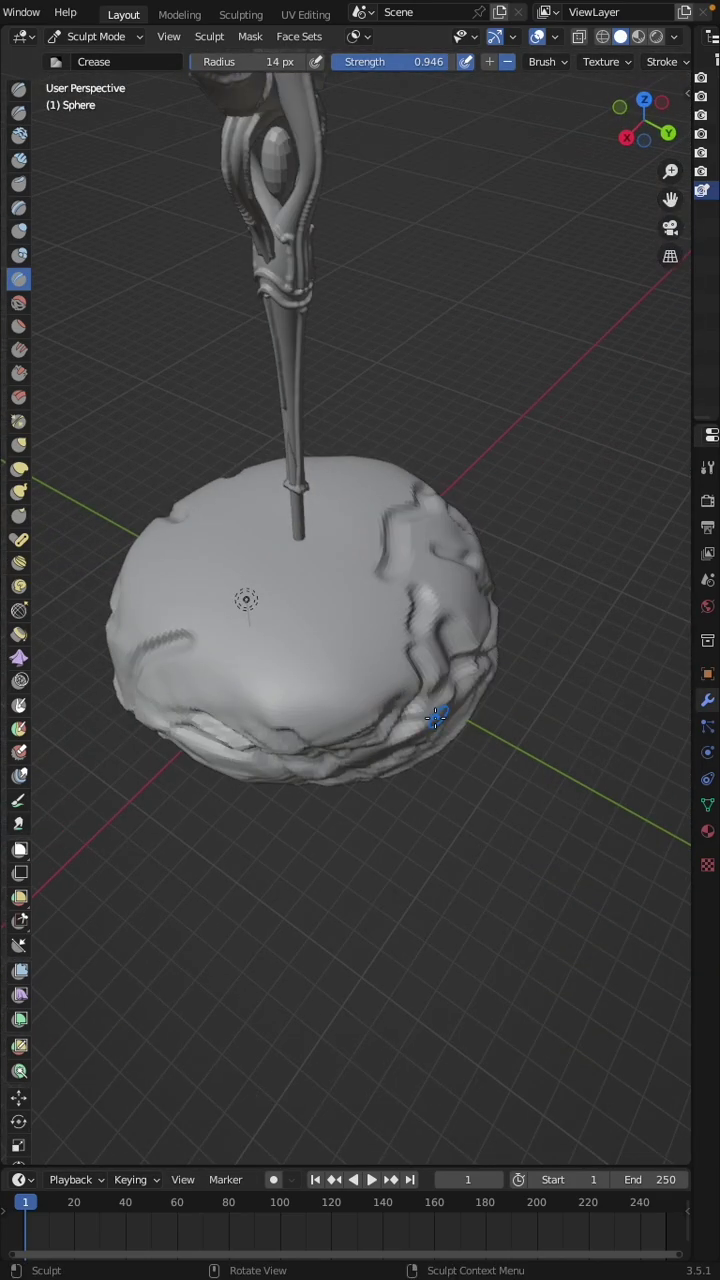
{"action": "mouse_move", "coordinate": [313, 549]}
{"action": "left_mouse_down"}
{"action": "mouse_move", "coordinate": [297, 571]}
{"action": "mouse_move", "coordinate": [309, 606]}
{"action": "left_mouse_up"}
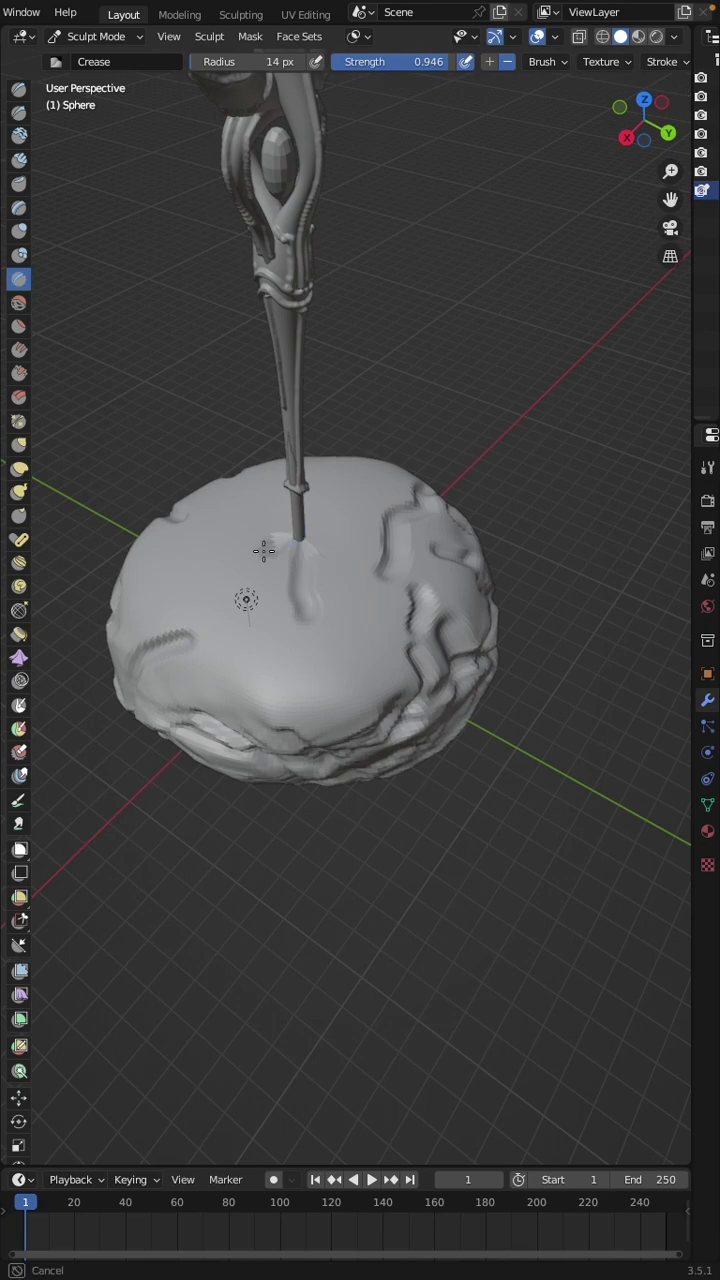
{"action": "mouse_move", "coordinate": [335, 533]}
{"action": "left_mouse_down"}
{"action": "mouse_move", "coordinate": [329, 534]}
{"action": "mouse_move", "coordinate": [389, 543]}
{"action": "left_mouse_up"}
{"action": "mouse_move", "coordinate": [389, 543]}
{"action": "middle_mouse_down"}
{"action": "mouse_move", "coordinate": [371, 563]}
{"action": "mouse_move", "coordinate": [273, 513]}
{"action": "middle_mouse_up"}
{"action": "mouse_move", "coordinate": [273, 513]}
{"action": "left_mouse_down"}
{"action": "mouse_move", "coordinate": [349, 486]}
{"action": "mouse_move", "coordinate": [380, 486]}
{"action": "mouse_move", "coordinate": [289, 443]}
{"action": "mouse_move", "coordinate": [305, 427]}
{"action": "left_mouse_up"}
Add a Clay Strips stroke at 14 px radius across the rock's top beside the staff.
{"action": "scroll", "coordinate": [307, 642], "scroll_direction": "down", "scroll_amount": 8}
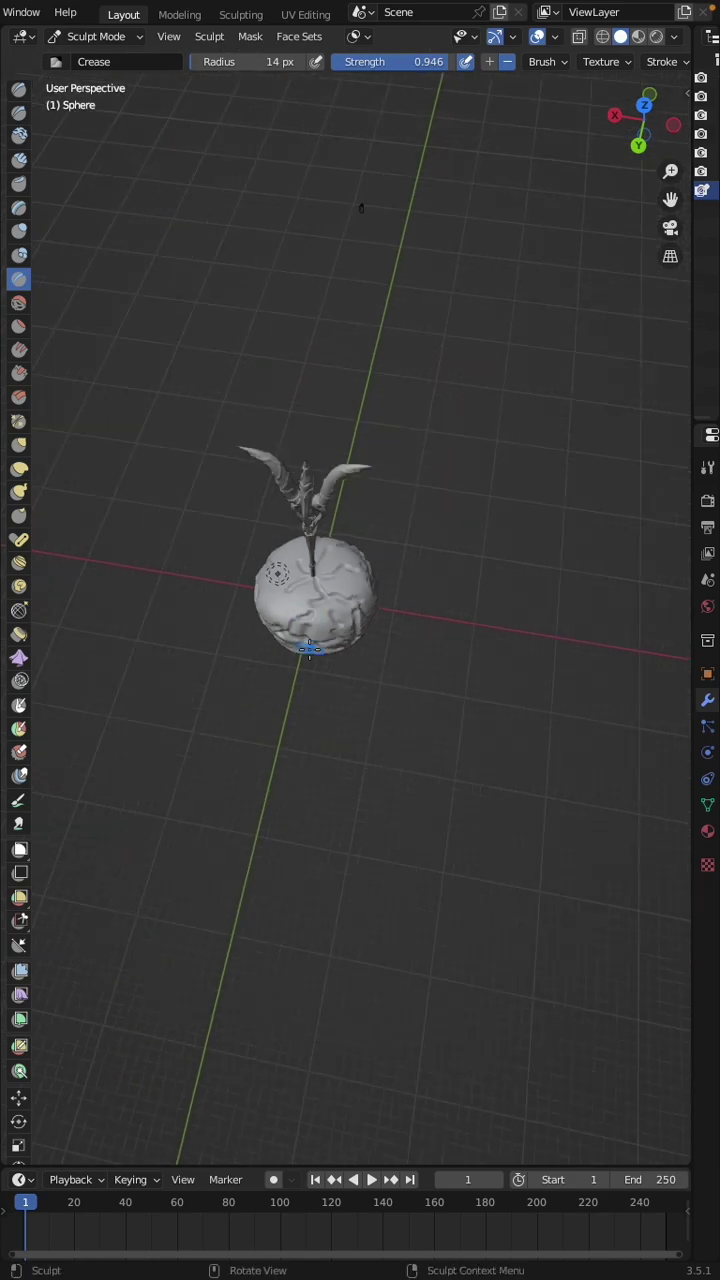
{"action": "scroll", "coordinate": [309, 649], "scroll_direction": "down", "scroll_amount": 5}
{"action": "key", "text": "grave"}
{"action": "key", "text": "7"}
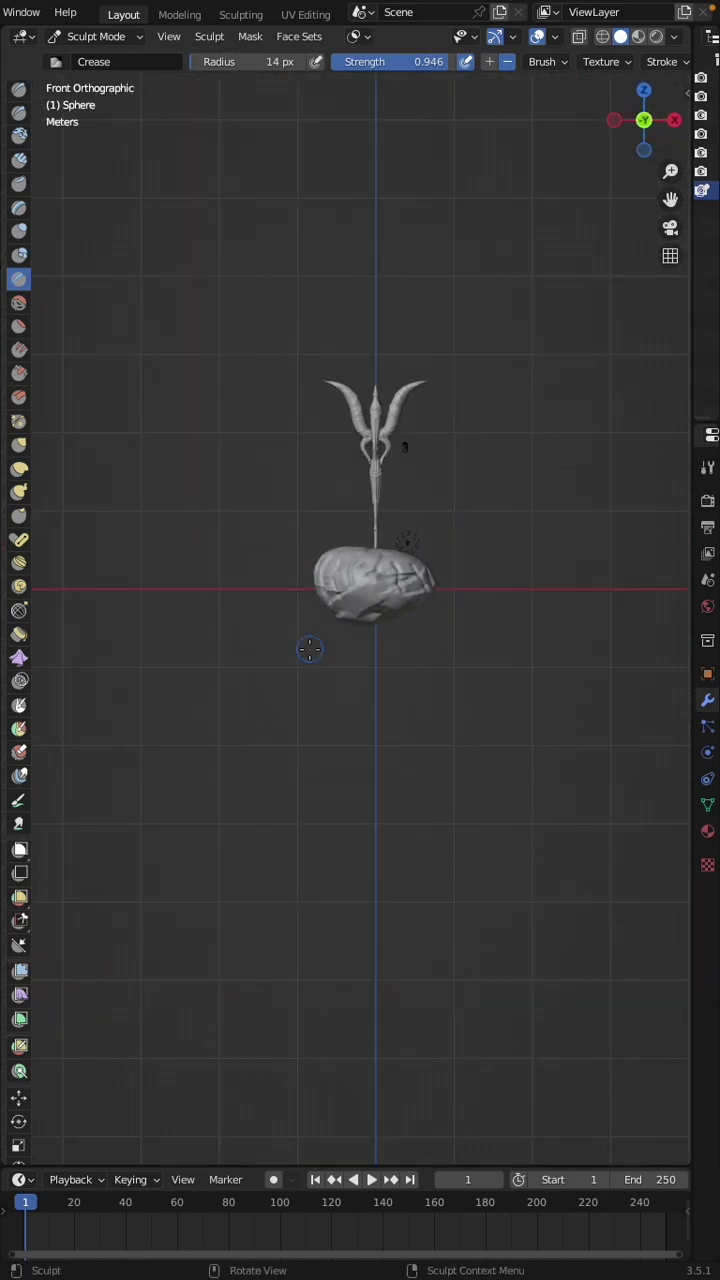
{"action": "scroll", "coordinate": [340, 643], "scroll_direction": "up", "scroll_amount": 3}
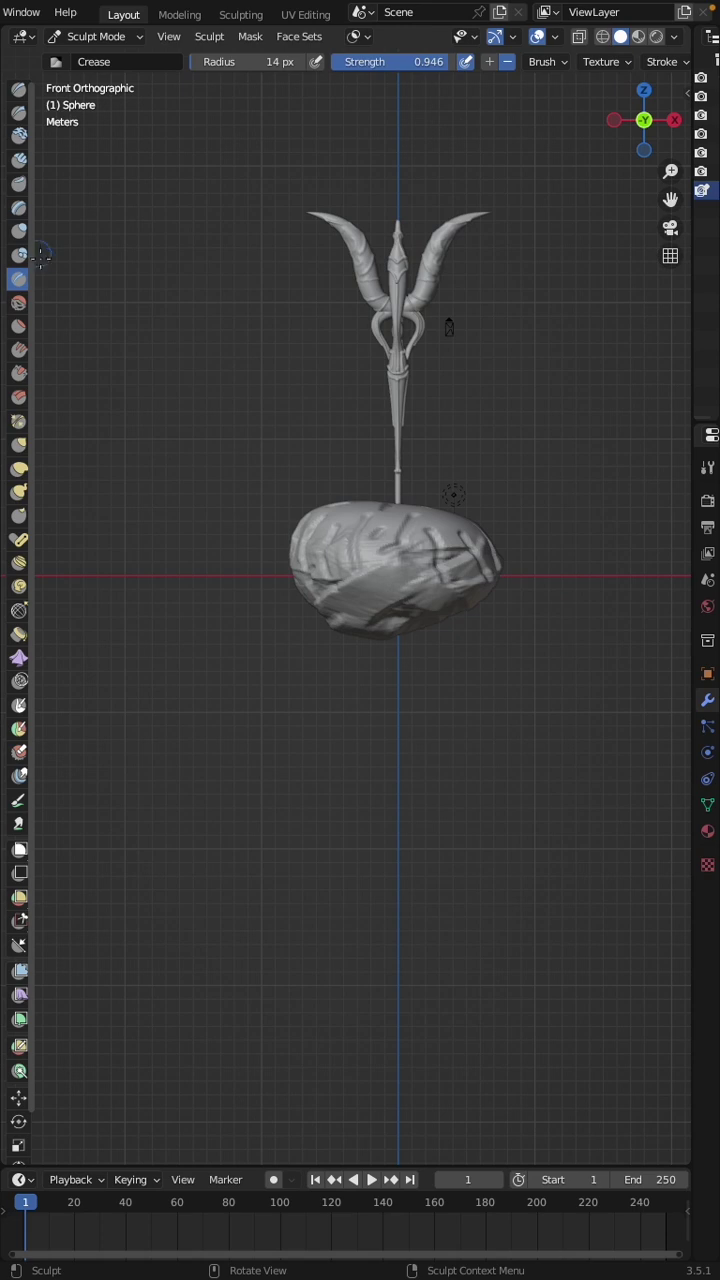
{"action": "left_click", "coordinate": [19, 160]}
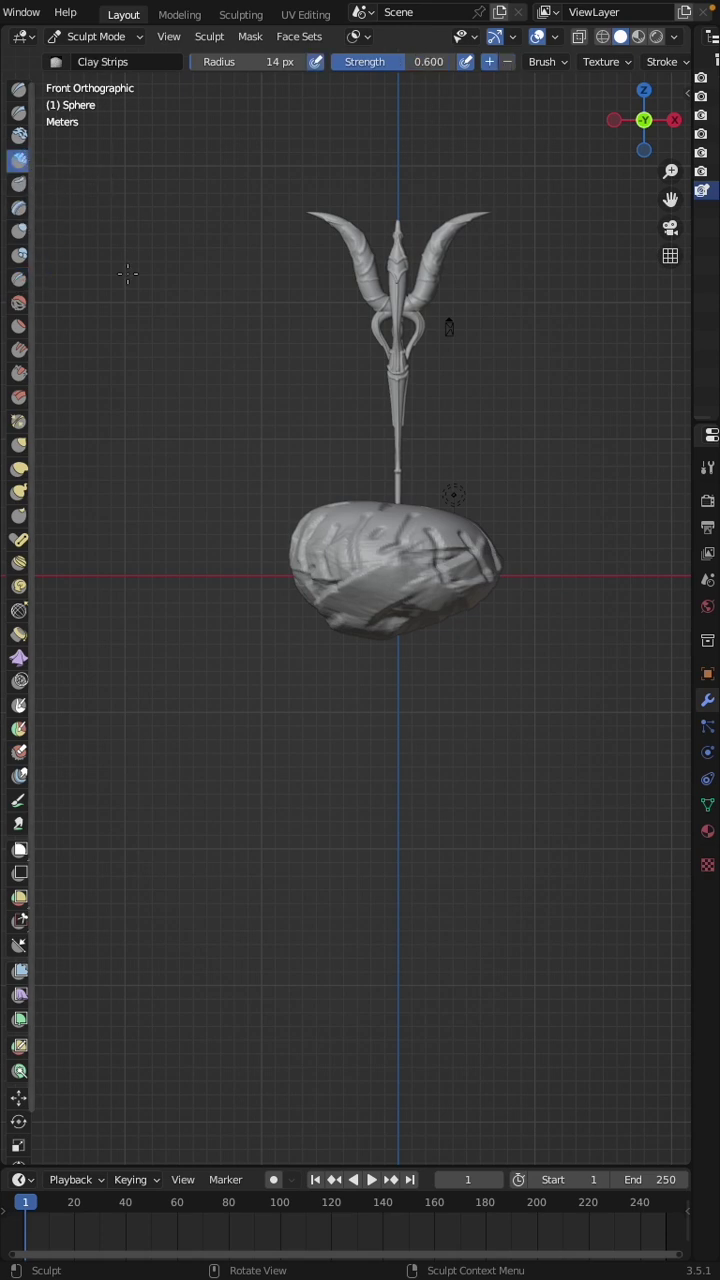
{"action": "middle_click_drag", "start_coordinate": [500, 610], "coordinate": [396, 573]}
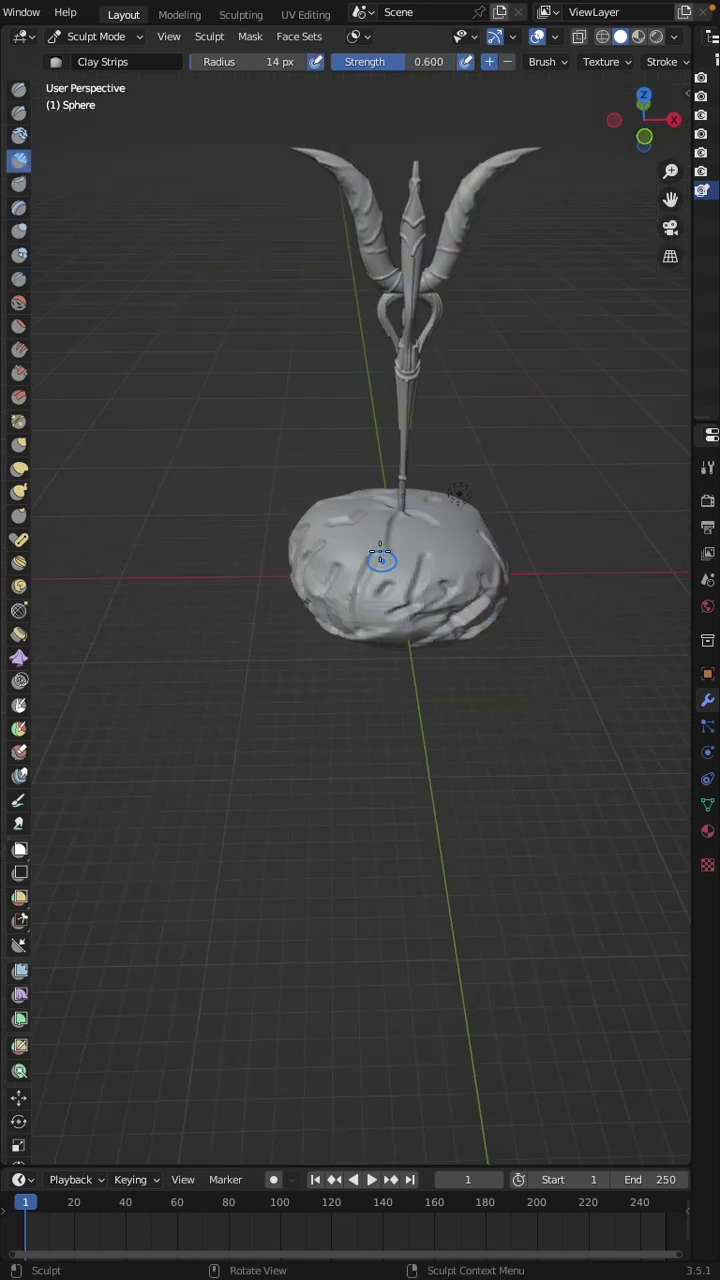
{"action": "mouse_move", "coordinate": [457, 531]}
{"action": "middle_mouse_down"}
{"action": "mouse_move", "coordinate": [461, 598]}
{"action": "mouse_move", "coordinate": [406, 657]}
{"action": "mouse_move", "coordinate": [422, 693]}
{"action": "mouse_move", "coordinate": [363, 663]}
{"action": "middle_mouse_up"}
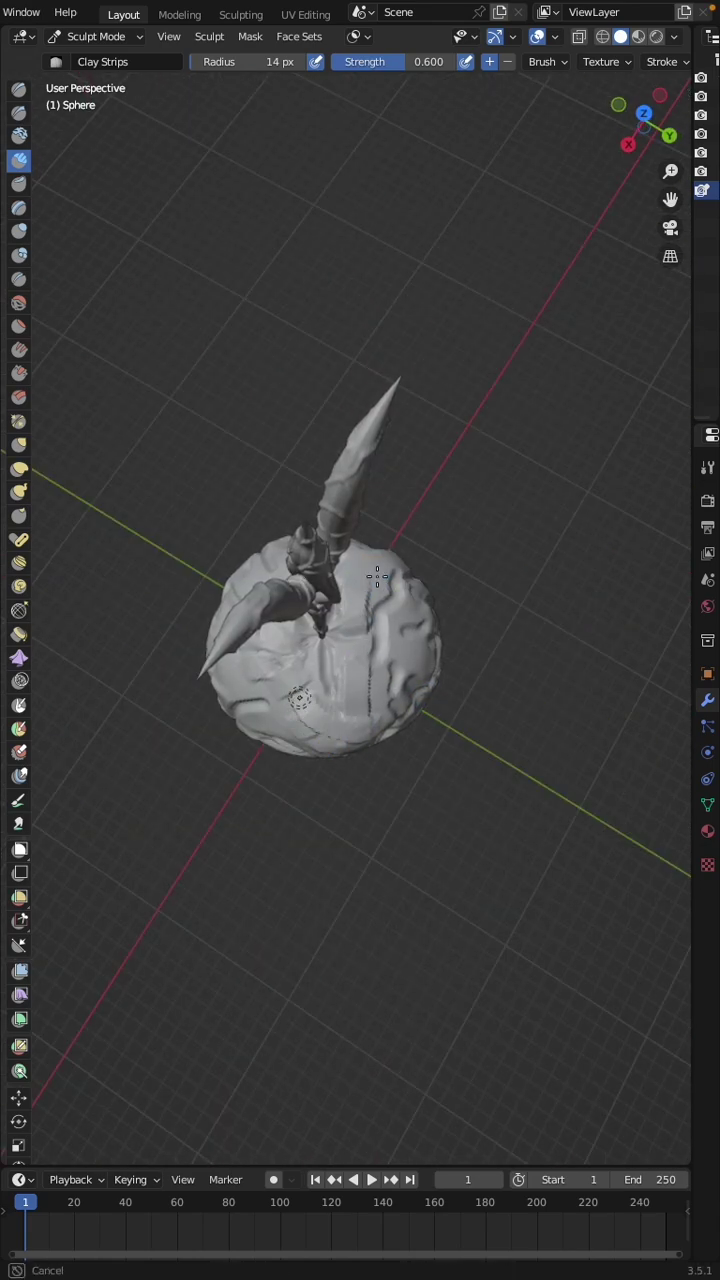
{"action": "left_click_drag", "start_coordinate": [376, 568], "coordinate": [412, 626]}
{"action": "middle_click_drag", "start_coordinate": [420, 705], "coordinate": [409, 700]}
{"action": "key", "text": "grave"}
{"action": "key", "text": "f"}
{"action": "scroll", "coordinate": [408, 700], "scroll_direction": "down", "scroll_amount": 2, "text": "ctrl"}
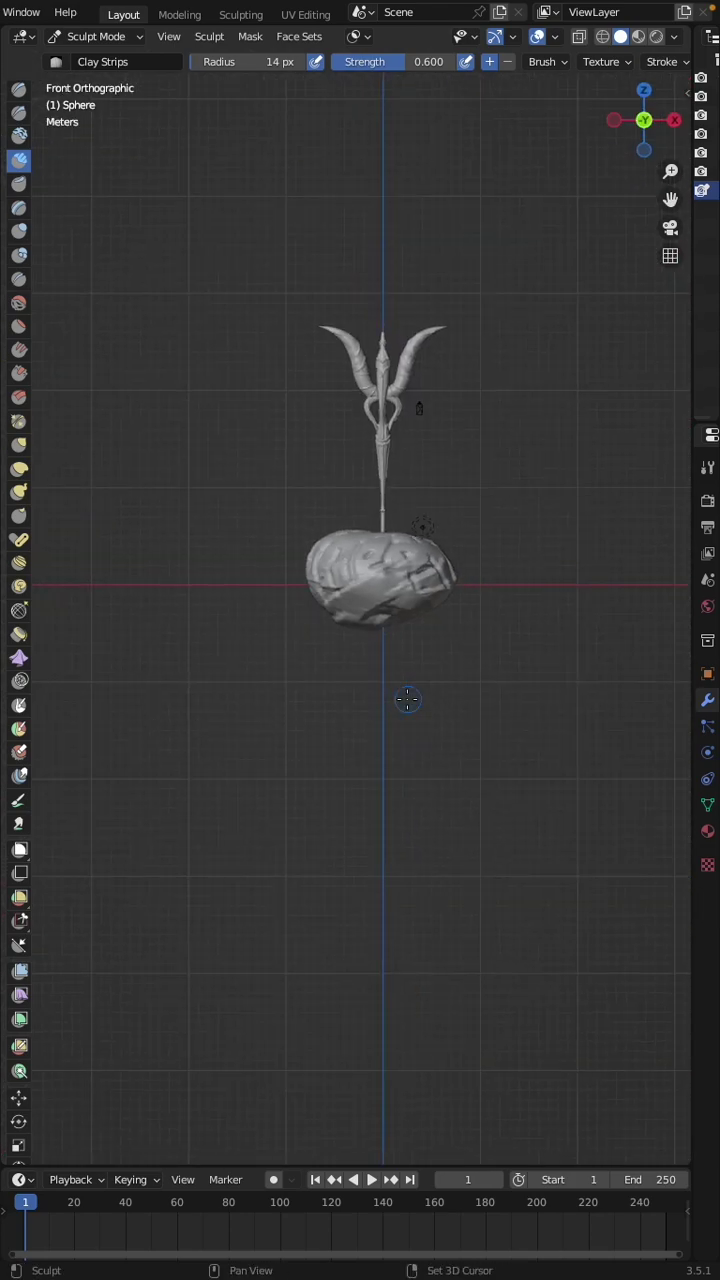
Leave sculpting of the rock for Object Mode and add a mesh plane at the world origin.
{"action": "key", "text": "shift+a"}
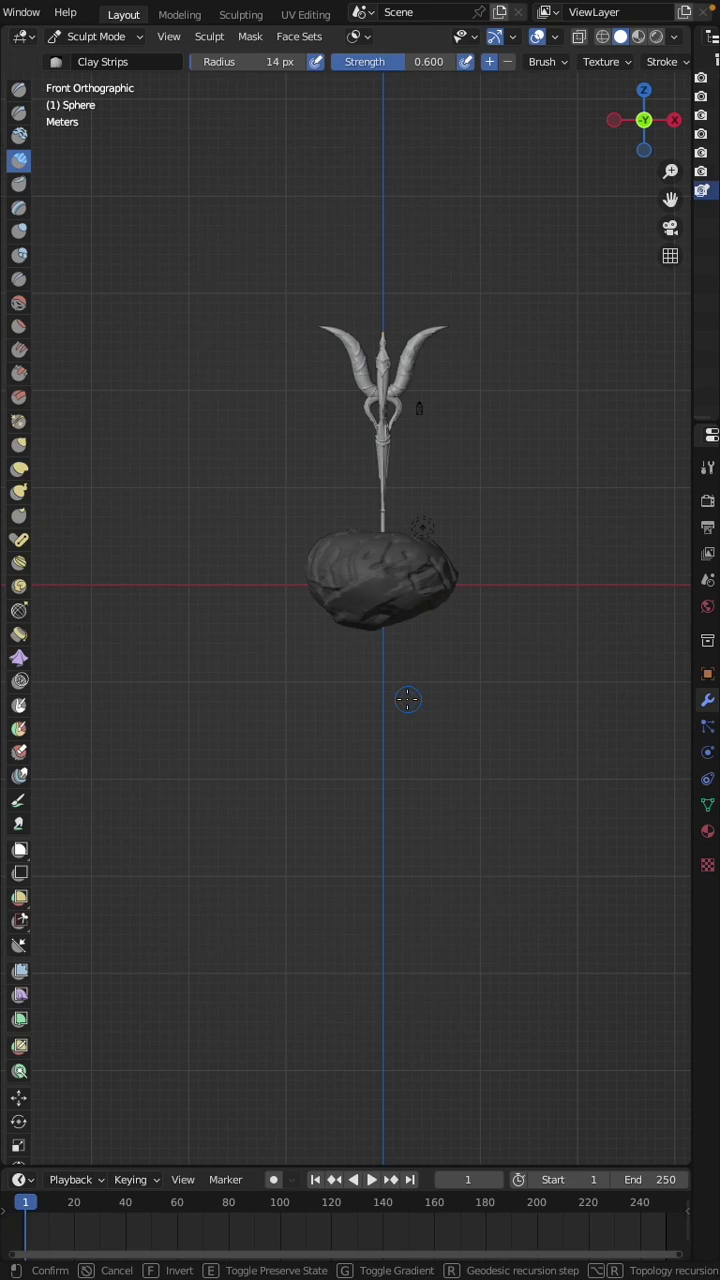
{"action": "left_click", "coordinate": [29, 42]}
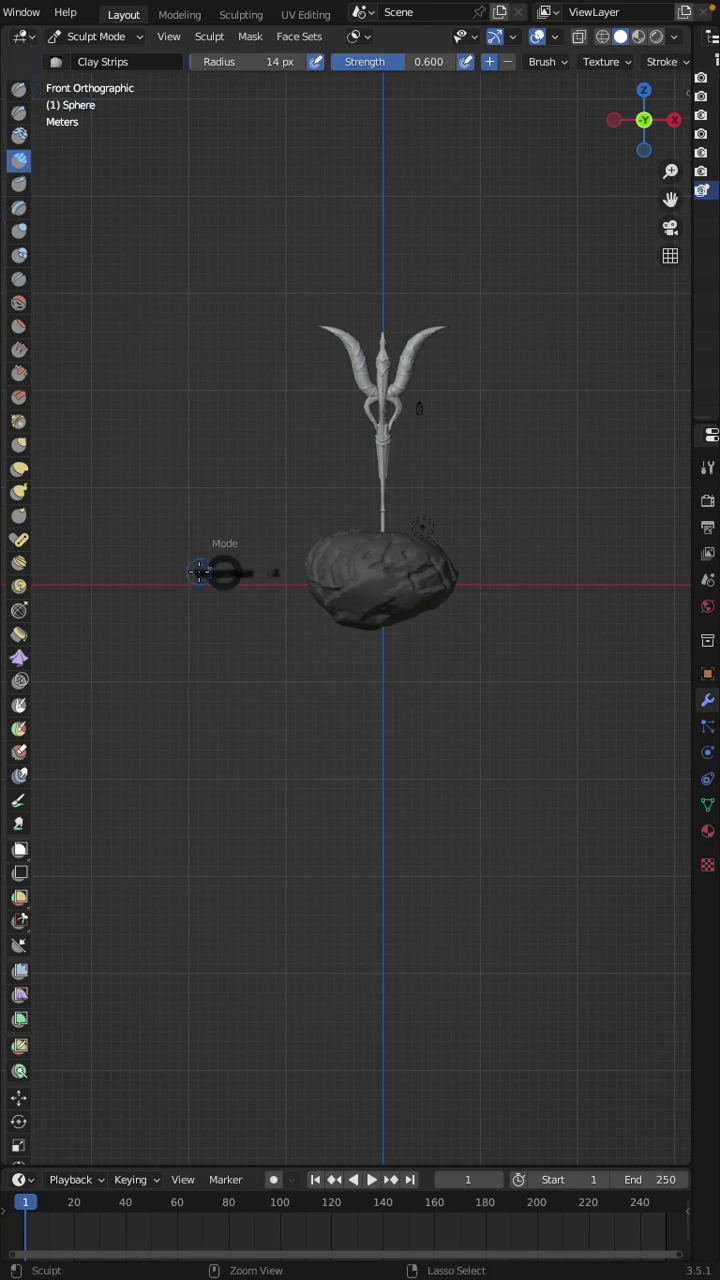
{"action": "left_click", "coordinate": [200, 571]}
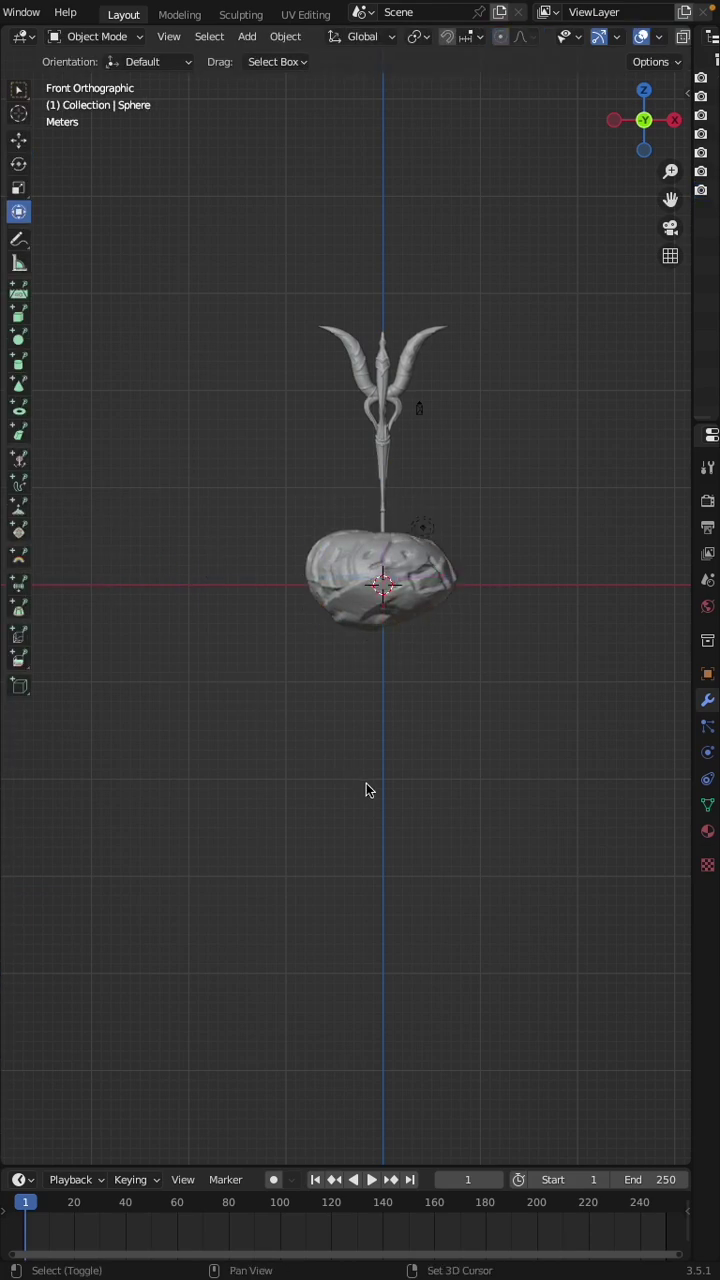
{"action": "key", "text": "shift+a"}
{"action": "mouse_move", "coordinate": [371, 783]}
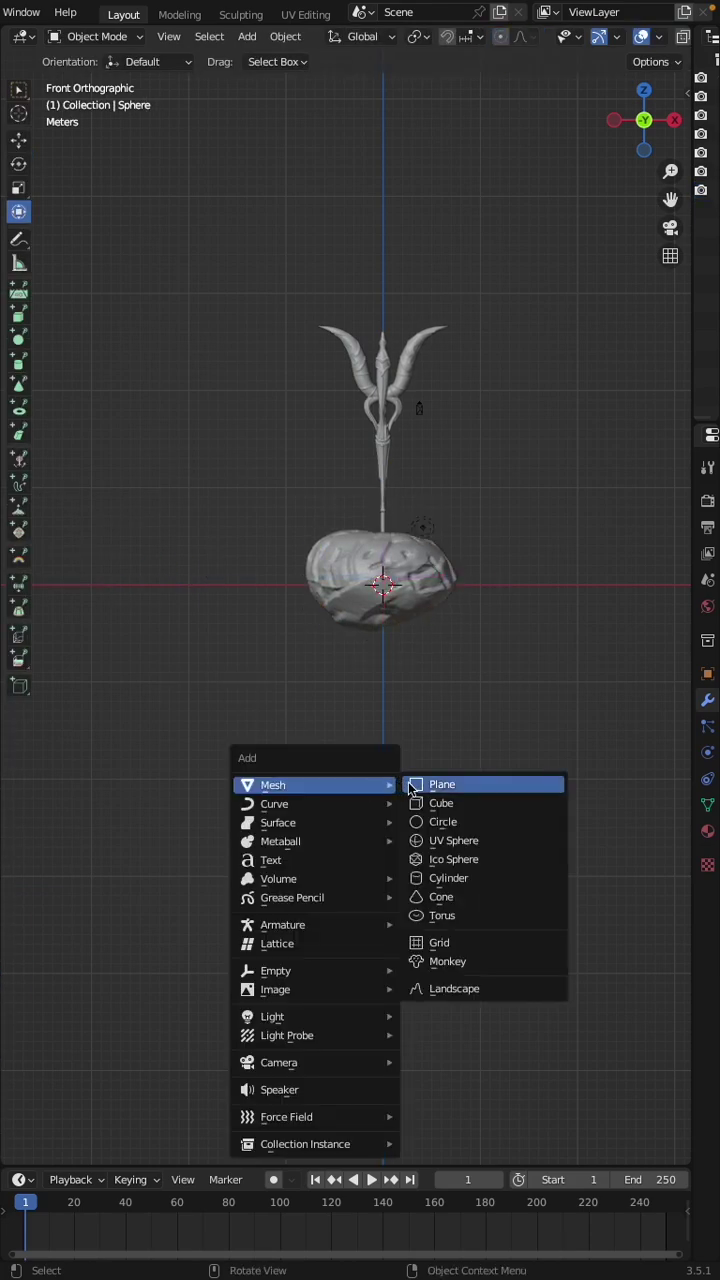
{"action": "left_click", "coordinate": [407, 786]}
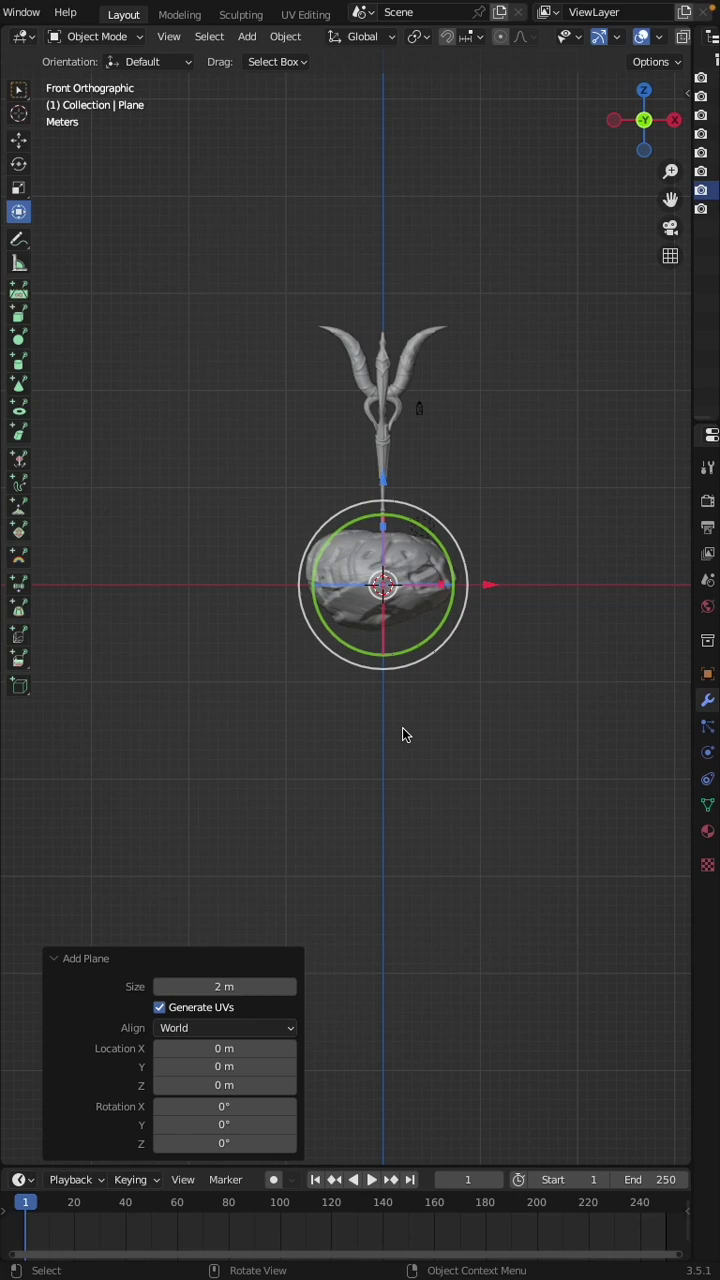
Scale the plane up in three passes into a wide ground around the rock, and lower it slightly along Z.
{"action": "key", "text": "s"}
{"action": "left_click", "coordinate": [239, 1027]}
{"action": "key", "text": "s"}
{"action": "left_click", "coordinate": [70, 1030]}
{"action": "key", "text": "s"}
{"action": "left_click", "coordinate": [560, 951]}
{"action": "mouse_move", "coordinate": [384, 481]}
{"action": "left_mouse_down"}
{"action": "mouse_move", "coordinate": [383, 497]}
{"action": "mouse_move", "coordinate": [385, 485]}
{"action": "left_mouse_up"}
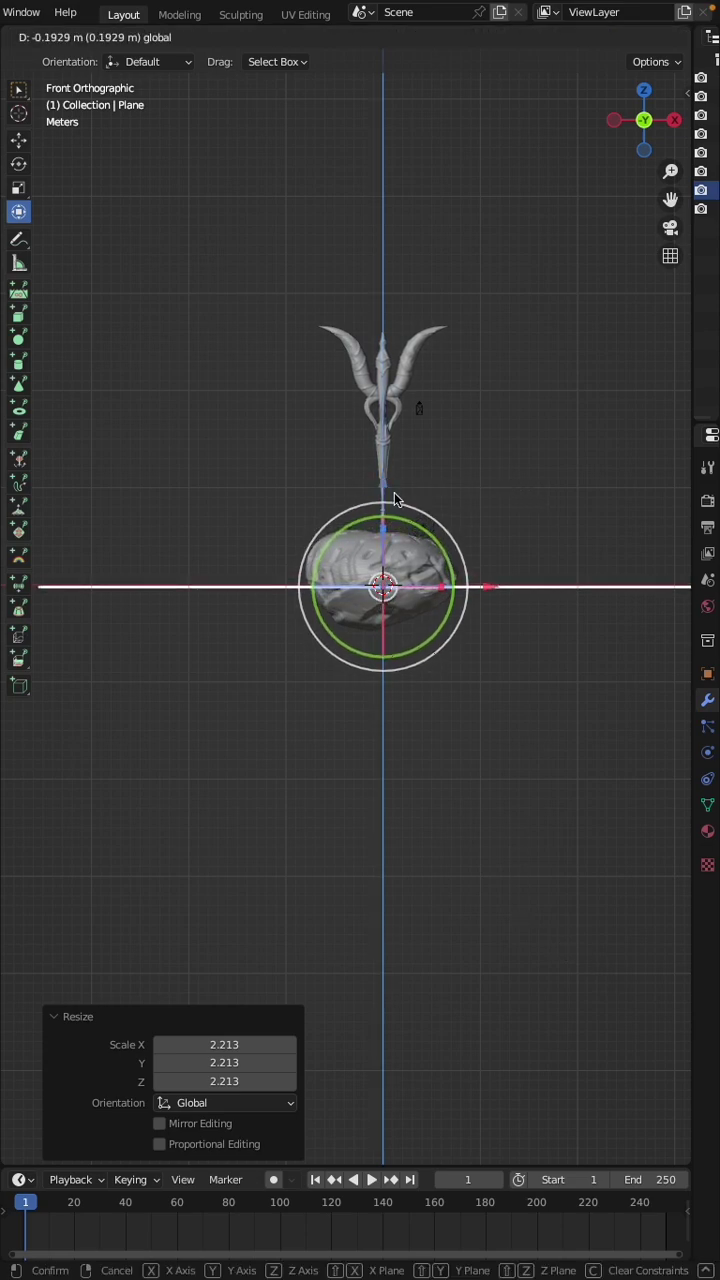
{"action": "left_click", "coordinate": [489, 723]}
{"action": "scroll", "coordinate": [489, 723], "scroll_direction": "right", "scroll_amount": 10}
{"action": "mouse_move", "coordinate": [487, 724]}
{"action": "middle_mouse_down"}
{"action": "mouse_move", "coordinate": [484, 738]}
{"action": "mouse_move", "coordinate": [455, 741]}
{"action": "middle_mouse_up"}
{"action": "scroll", "coordinate": [484, 738], "scroll_direction": "down", "scroll_amount": 5}
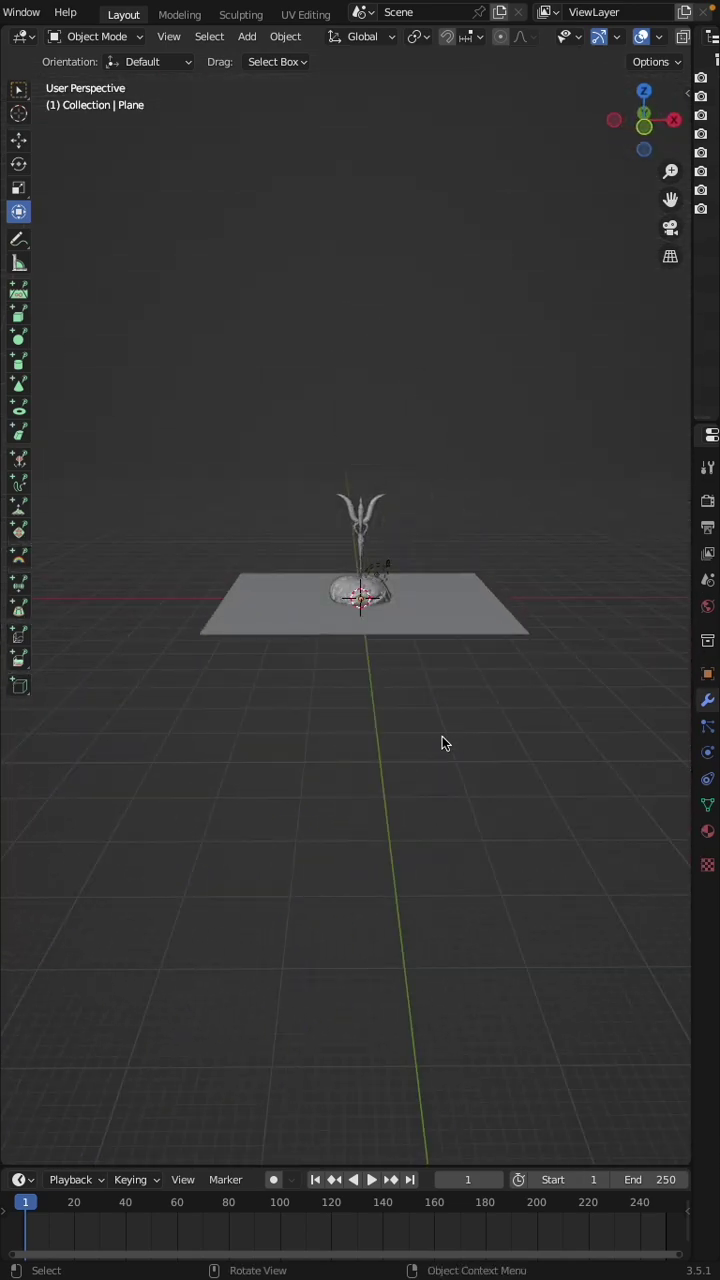
Try adding a Sapling tree at the rock with its Leaves settings shown, and delete it.
{"action": "key", "text": "shift+a"}
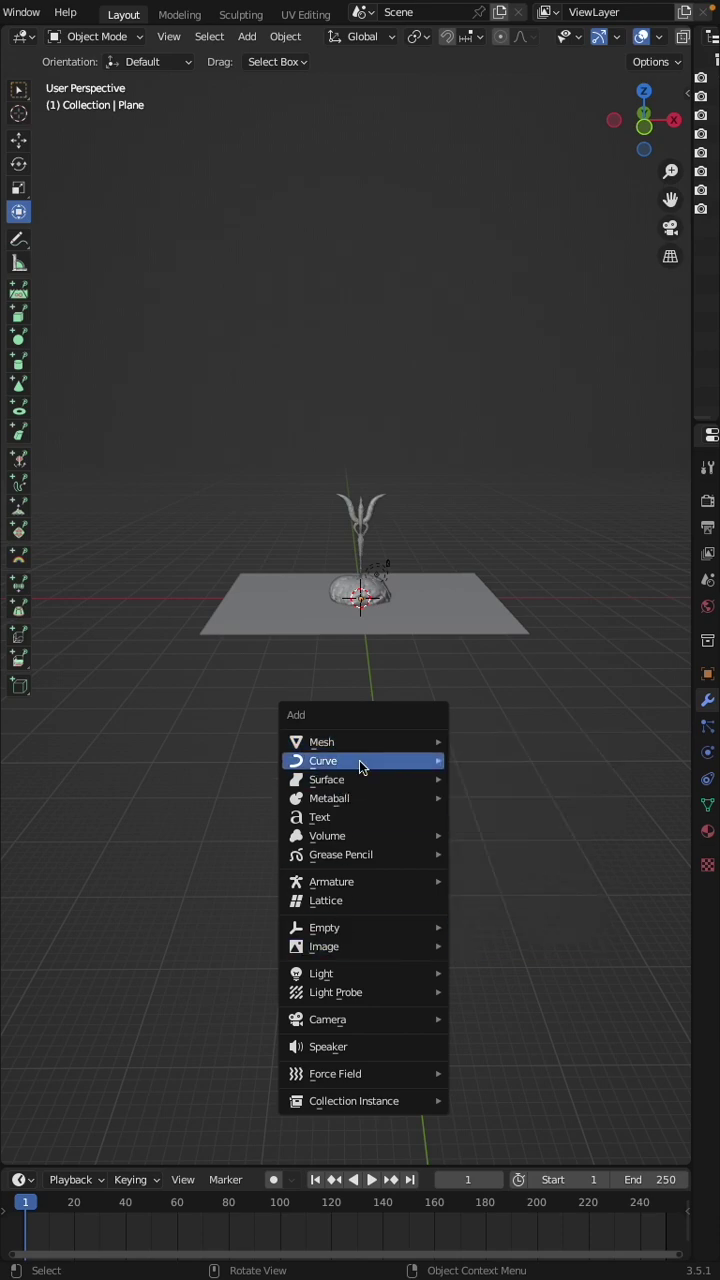
{"action": "mouse_move", "coordinate": [357, 764]}
{"action": "left_click", "coordinate": [537, 908]}
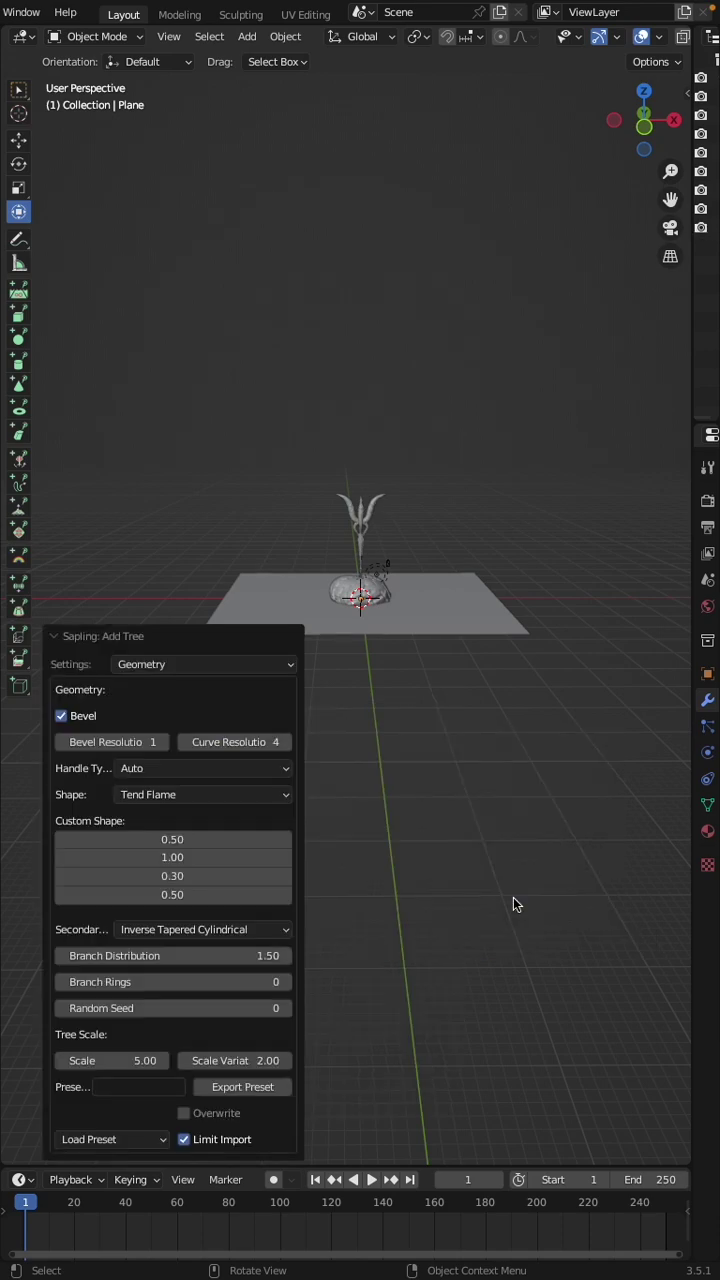
{"action": "middle_click_drag", "start_coordinate": [373, 672], "coordinate": [405, 637]}
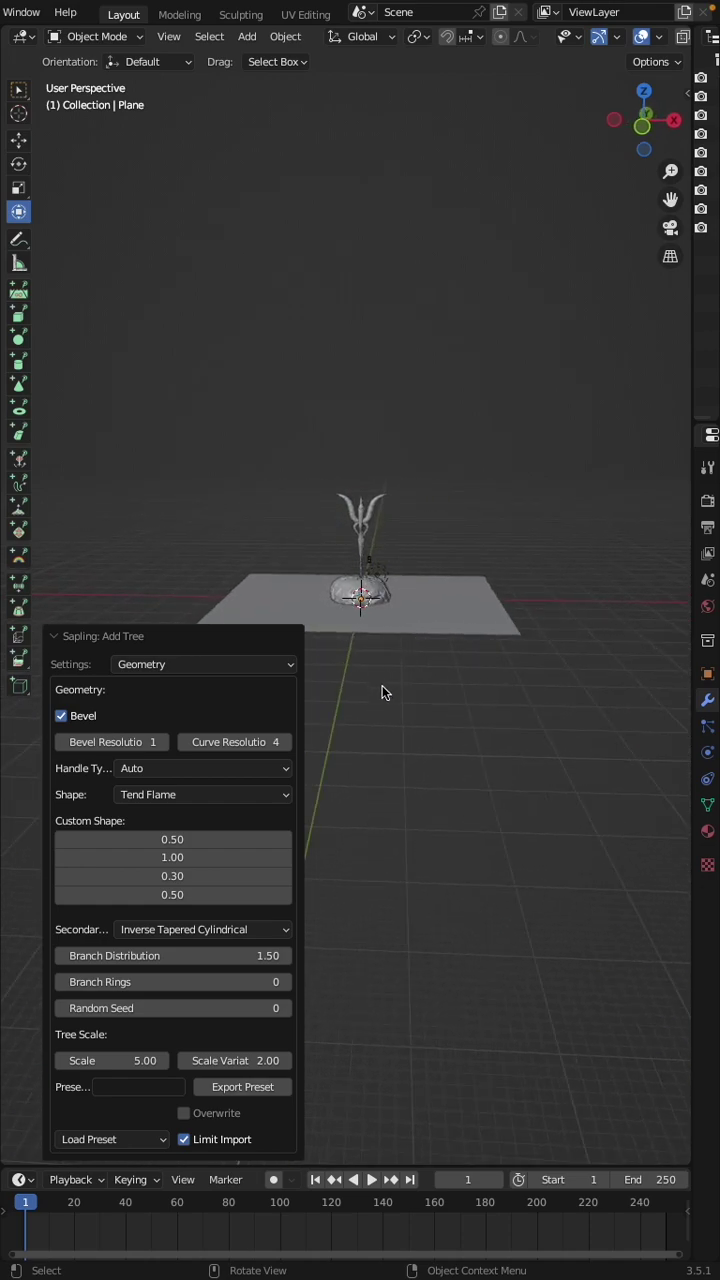
{"action": "middle_click_drag", "start_coordinate": [403, 706], "coordinate": [427, 765]}
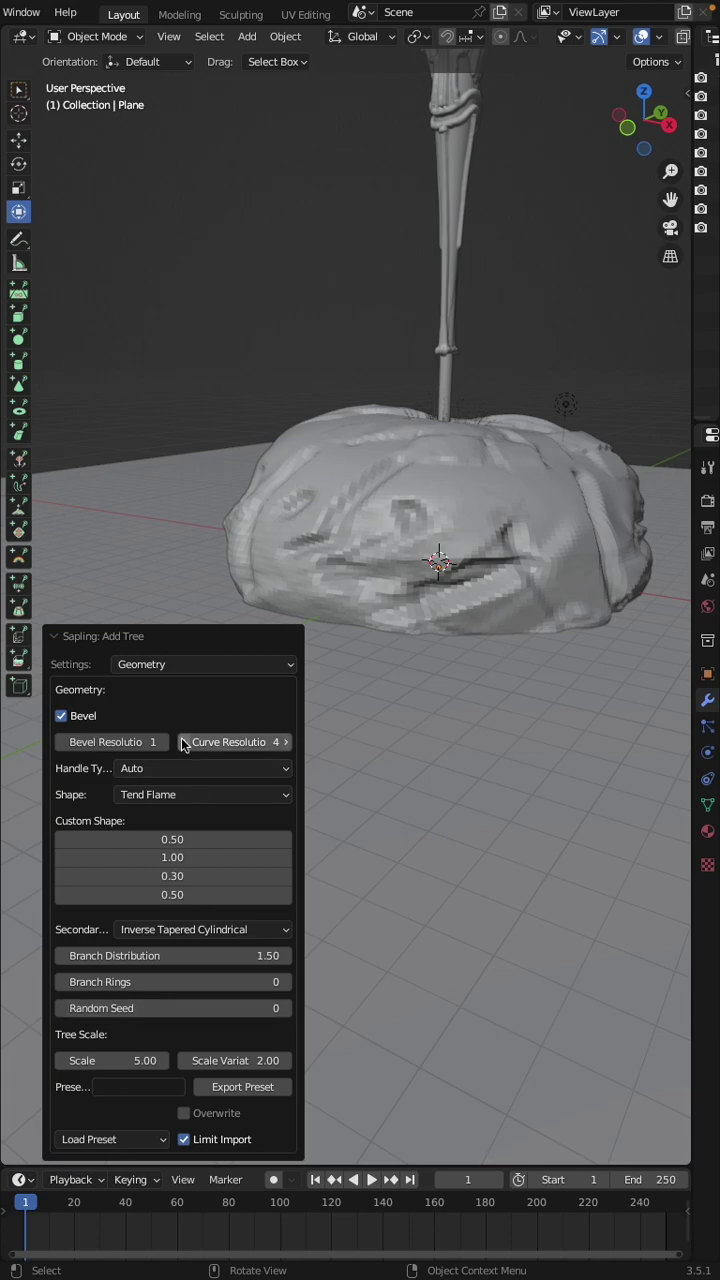
{"action": "left_click", "coordinate": [170, 668]}
{"action": "left_click", "coordinate": [144, 790]}
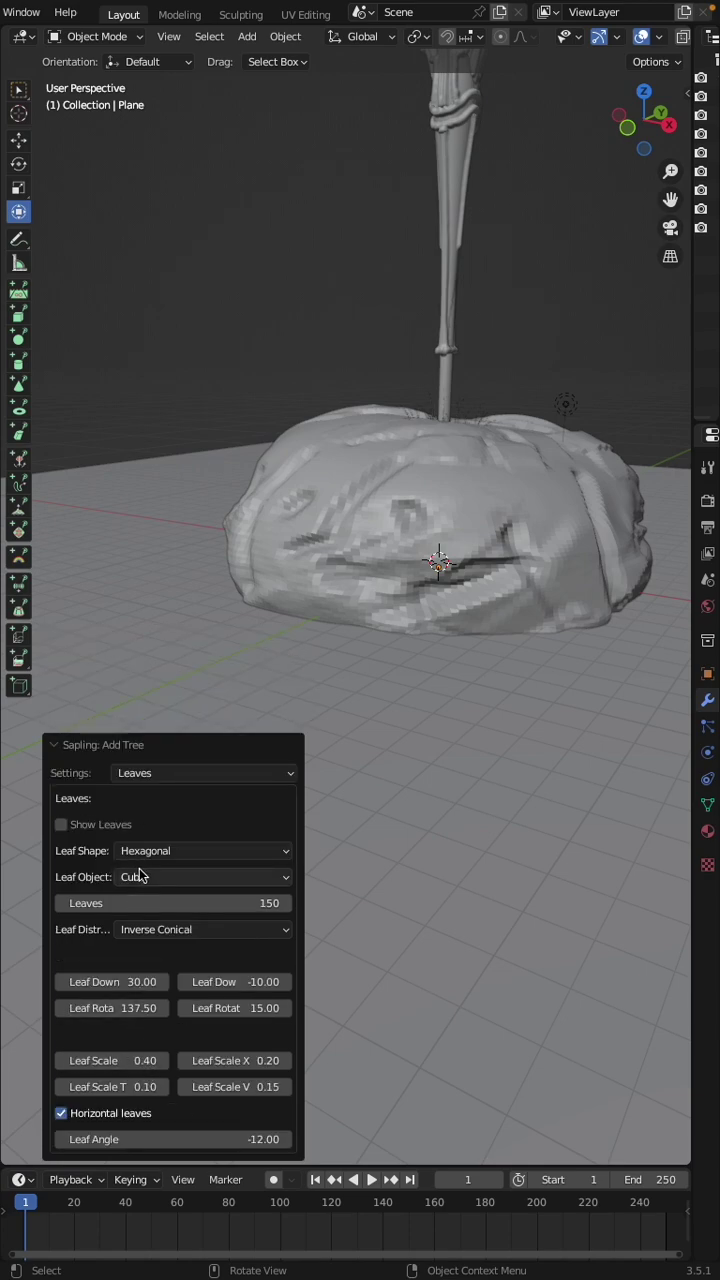
{"action": "scroll", "coordinate": [408, 454], "scroll_direction": "down", "scroll_amount": 4}
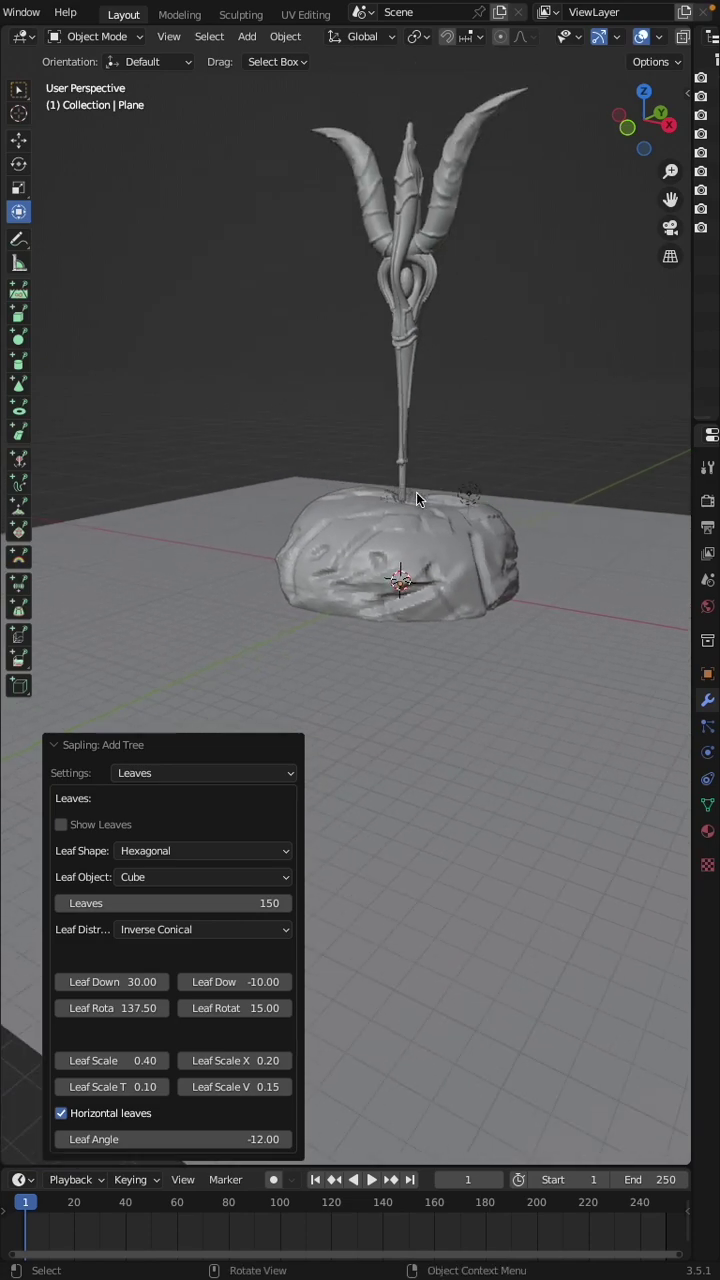
{"action": "left_click", "coordinate": [416, 490]}
{"action": "key", "text": "Delete"}
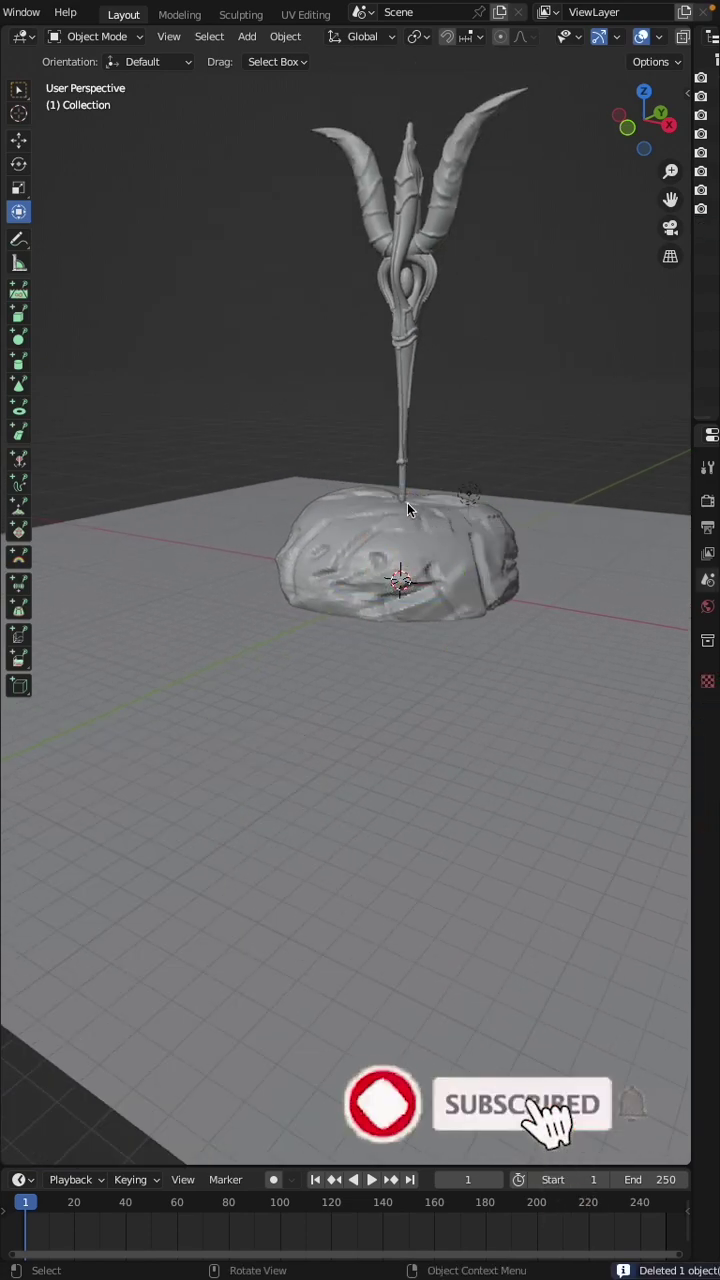